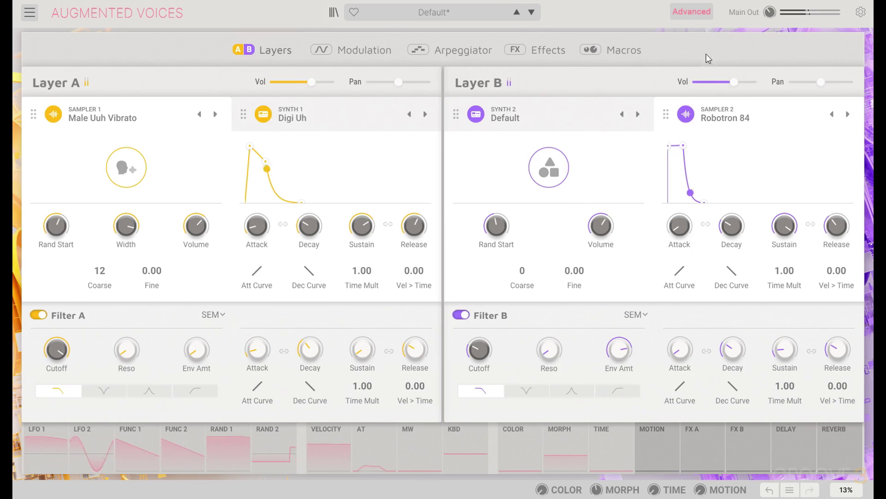
Step: Try out the Color, Time and Motion macros in the main view
{"action": "left_click", "coordinate": [692, 11]}
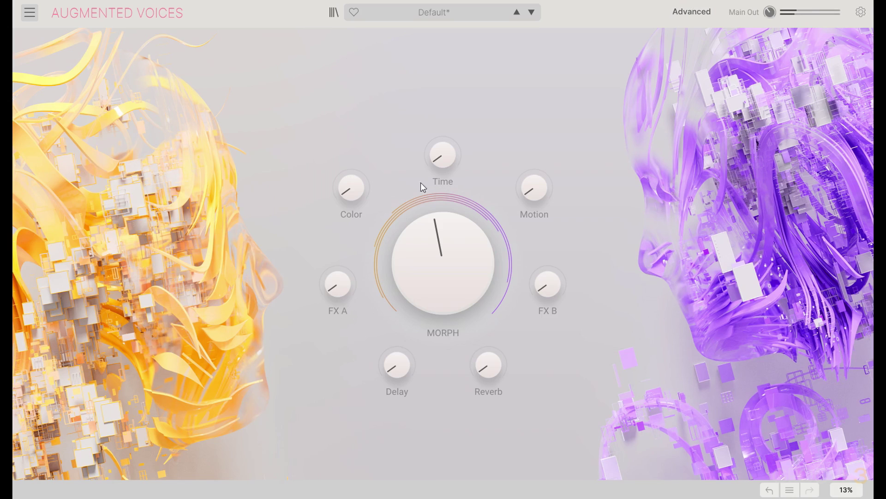
{"action": "mouse_move", "coordinate": [354, 198]}
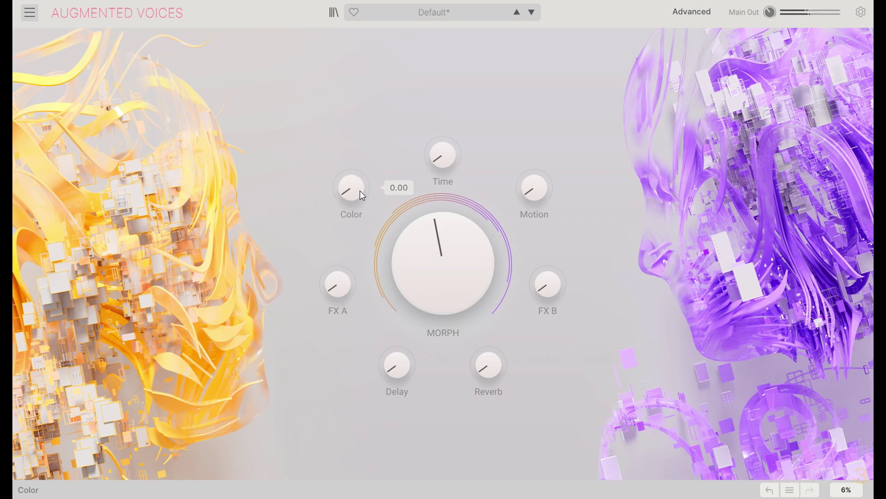
{"action": "mouse_move", "coordinate": [360, 191]}
{"action": "left_mouse_down"}
{"action": "mouse_move", "coordinate": [360, 152]}
{"action": "mouse_move", "coordinate": [360, 188]}
{"action": "left_mouse_up"}
{"action": "mouse_move", "coordinate": [439, 159]}
{"action": "left_mouse_down"}
{"action": "mouse_move", "coordinate": [439, 140]}
{"action": "mouse_move", "coordinate": [439, 158]}
{"action": "left_mouse_up"}
{"action": "left_click_drag", "start_coordinate": [534, 193], "coordinate": [535, 175]}
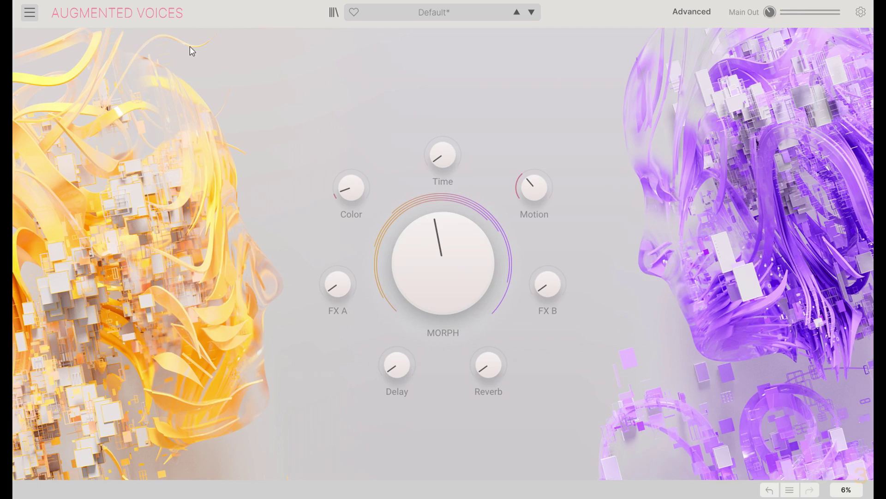
Step: Start a new Default preset, and sweep the Morph control up to 1.00 before resetting it to its midpoint
{"action": "left_click", "coordinate": [35, 17]}
{"action": "left_click", "coordinate": [35, 28]}
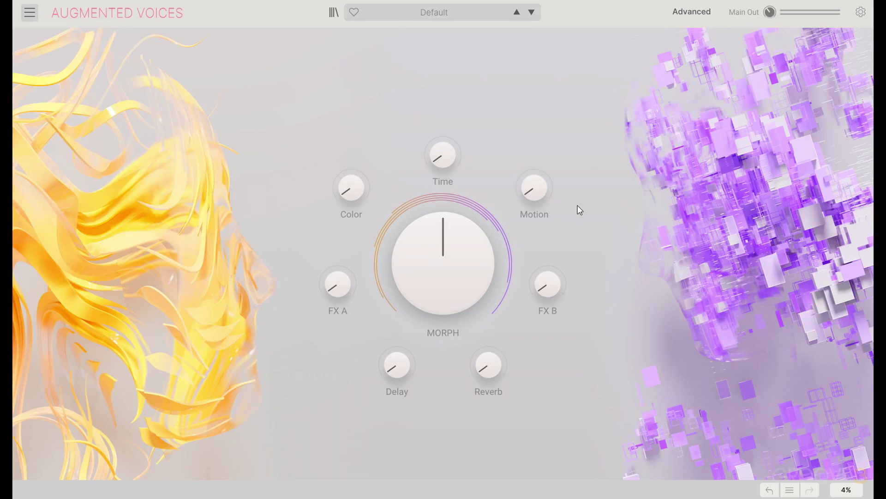
{"action": "left_click_drag", "start_coordinate": [531, 238], "coordinate": [532, 194]}
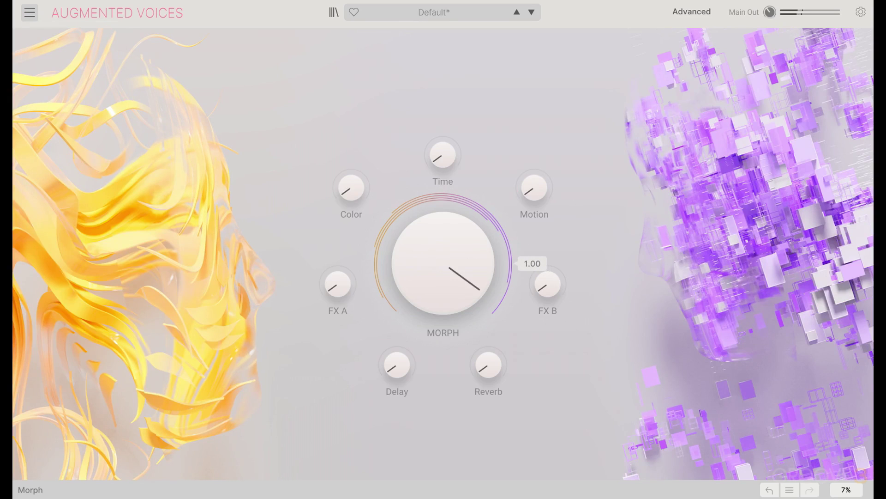
{"action": "double_click", "coordinate": [441, 253]}
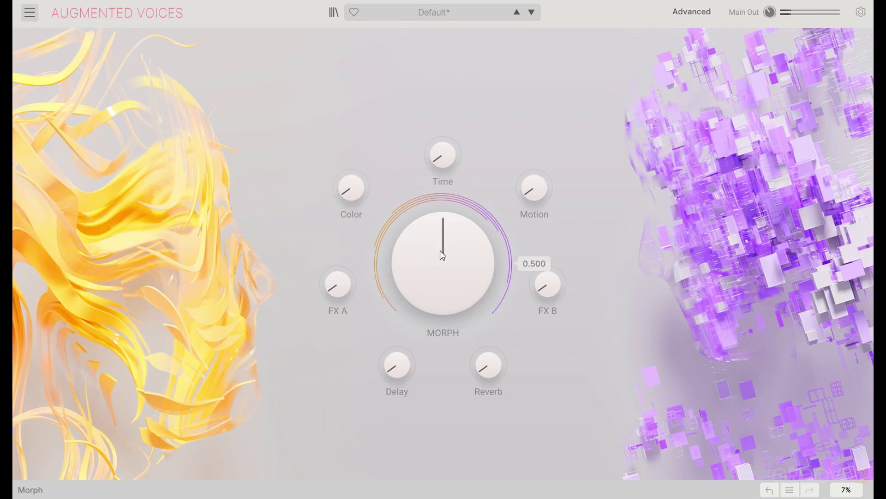
Step: Move Synth 1 into Layer A in place of Sampler 2, and load the Male Uuh Vibrato sample into Sampler 1
{"action": "left_click", "coordinate": [699, 18]}
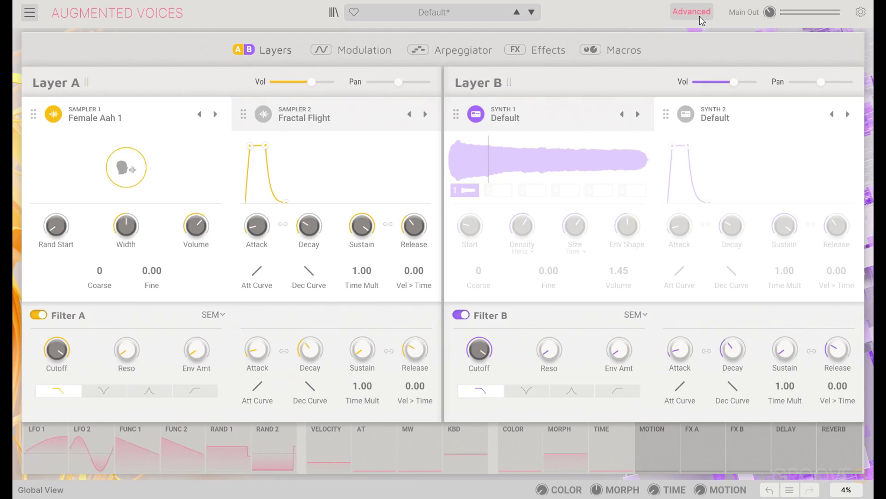
{"action": "left_click_drag", "start_coordinate": [456, 115], "coordinate": [285, 121]}
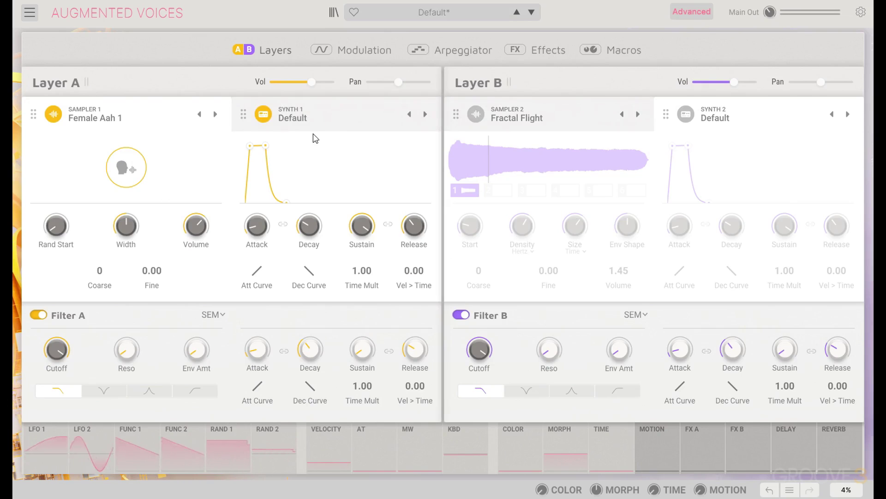
{"action": "left_click", "coordinate": [98, 120]}
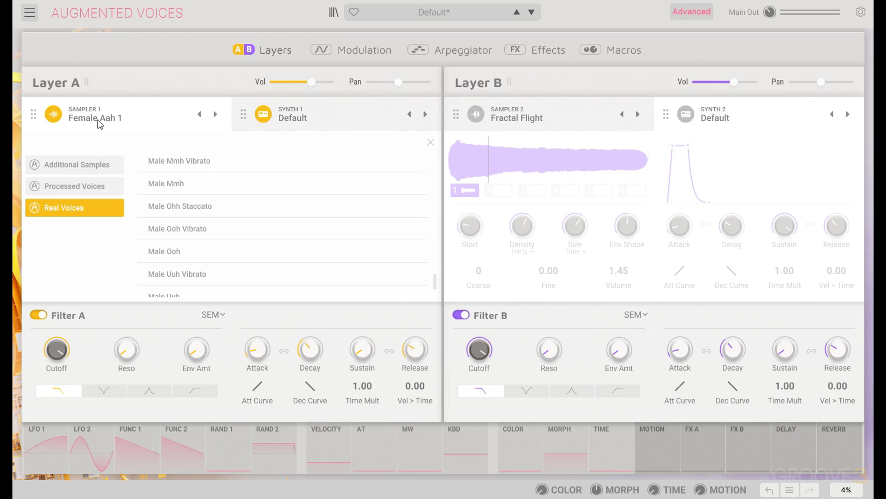
{"action": "scroll", "coordinate": [185, 221], "scroll_direction": "down", "scroll_amount": 3}
{"action": "scroll", "coordinate": [227, 240], "scroll_direction": "up", "scroll_amount": 1}
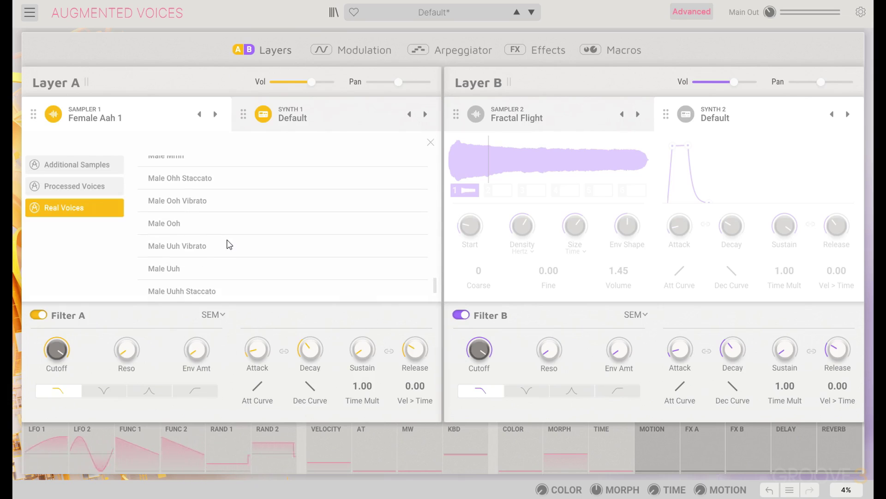
{"action": "left_click", "coordinate": [225, 252]}
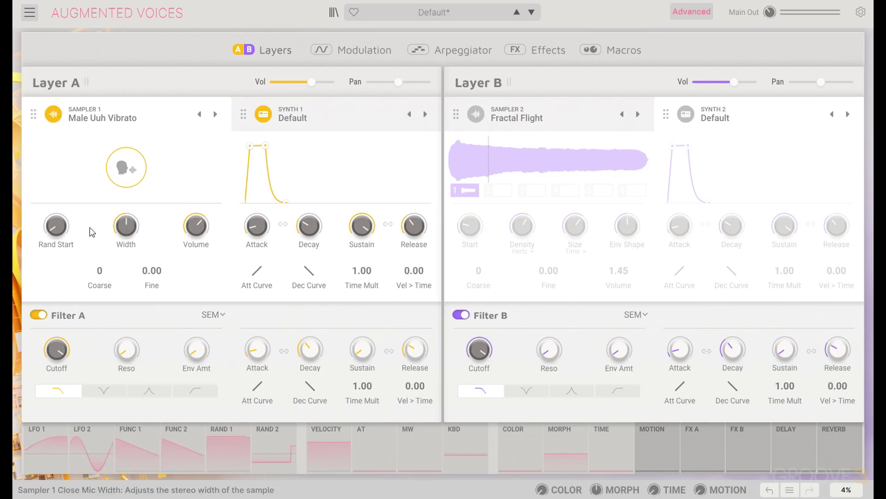
Step: Raise Sampler 1's random start and width, and shape its envelope with a slightly lower sustain and longer decay and release
{"action": "left_click_drag", "start_coordinate": [56, 226], "coordinate": [56, 210]}
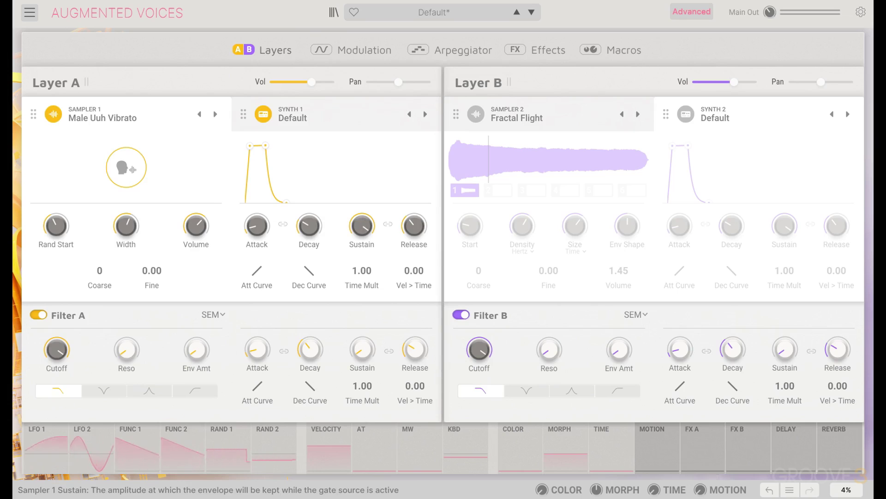
{"action": "left_click_drag", "start_coordinate": [361, 225], "coordinate": [311, 224]}
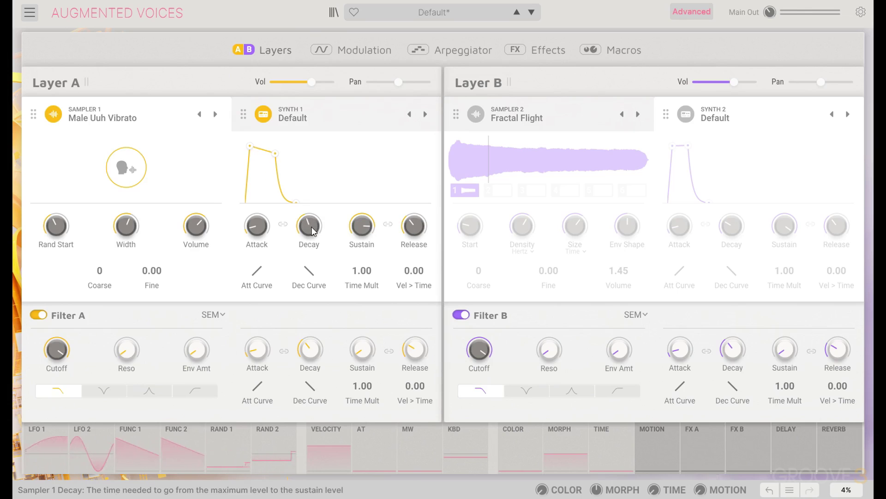
{"action": "left_click_drag", "start_coordinate": [408, 231], "coordinate": [408, 227]}
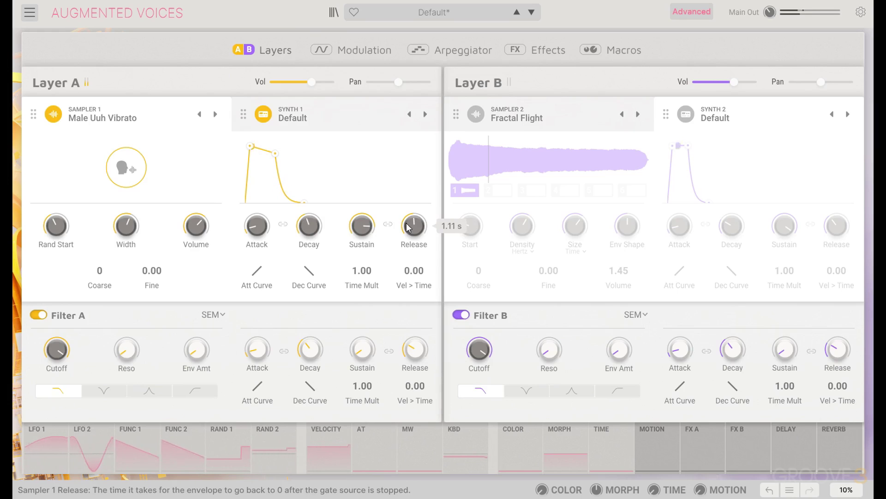
Step: Audition the Digi Uh and Digital Forever wavetables for Synth 1, and load Dirty Voices
{"action": "left_click", "coordinate": [291, 124]}
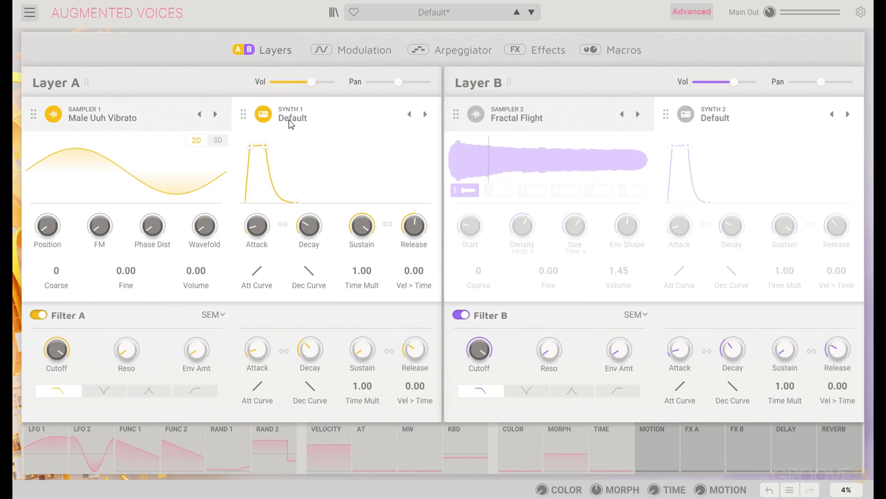
{"action": "left_click", "coordinate": [291, 124]}
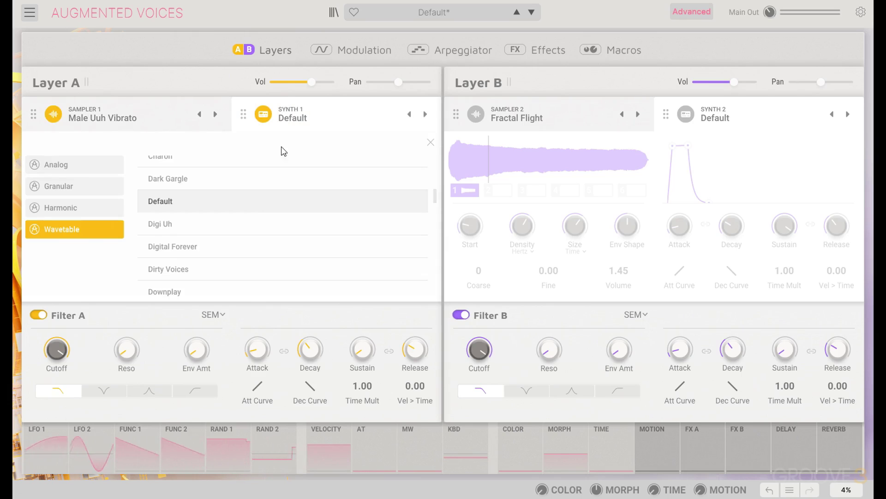
{"action": "left_click", "coordinate": [251, 228]}
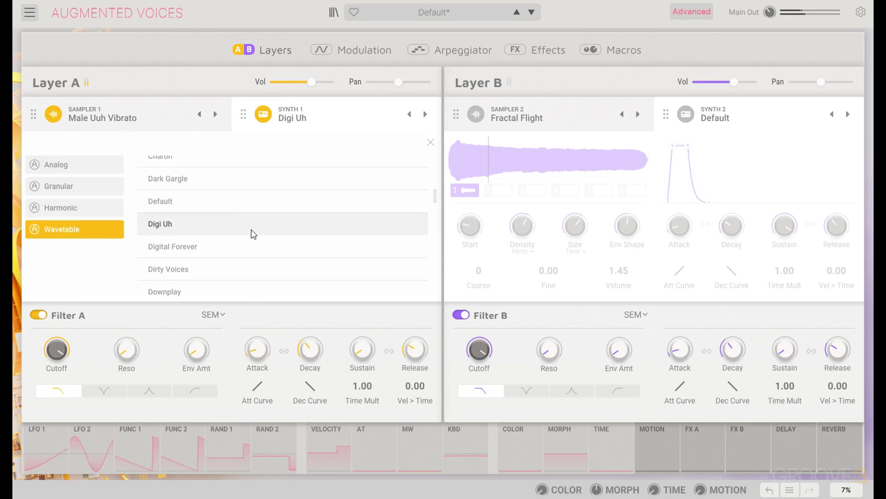
{"action": "left_click", "coordinate": [244, 254]}
{"action": "left_click", "coordinate": [245, 269]}
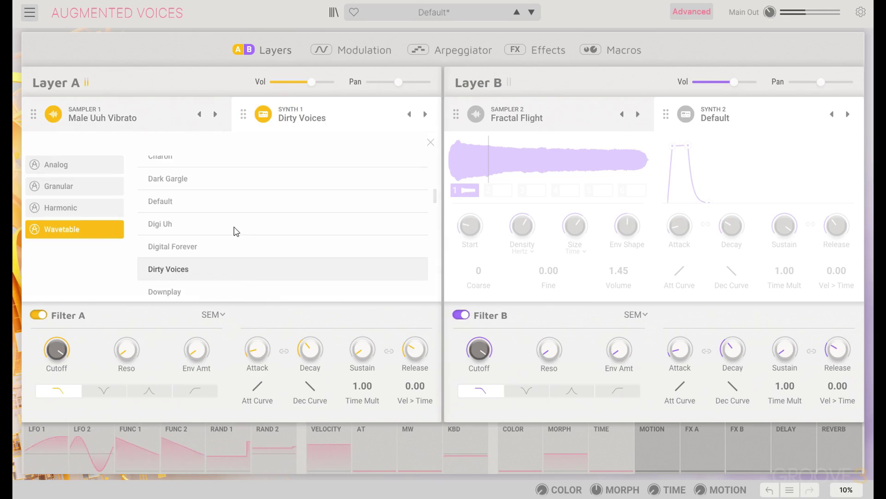
{"action": "double_click", "coordinate": [221, 277]}
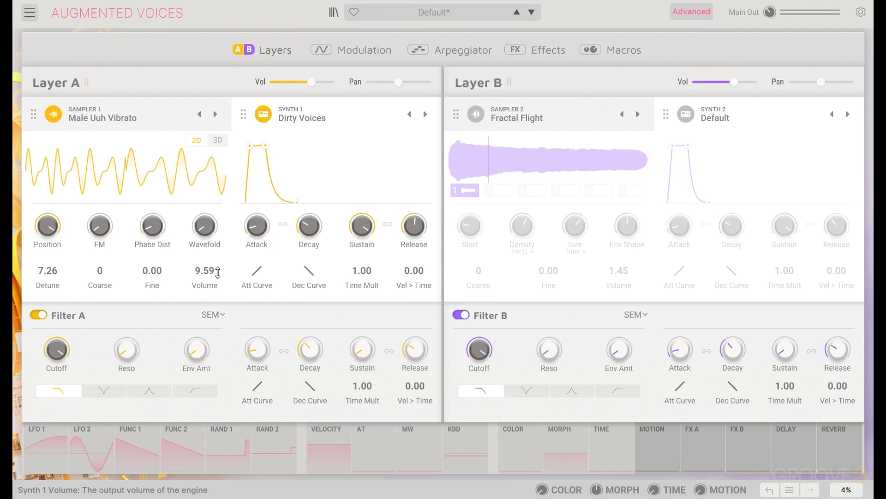
Step: Lower Synth 1's Position, assign the Color macro to modulate it by 0.69, and test it by raising Color partway
{"action": "mouse_move", "coordinate": [47, 226]}
{"action": "left_mouse_down"}
{"action": "mouse_move", "coordinate": [47, 202]}
{"action": "mouse_move", "coordinate": [47, 226]}
{"action": "left_mouse_up"}
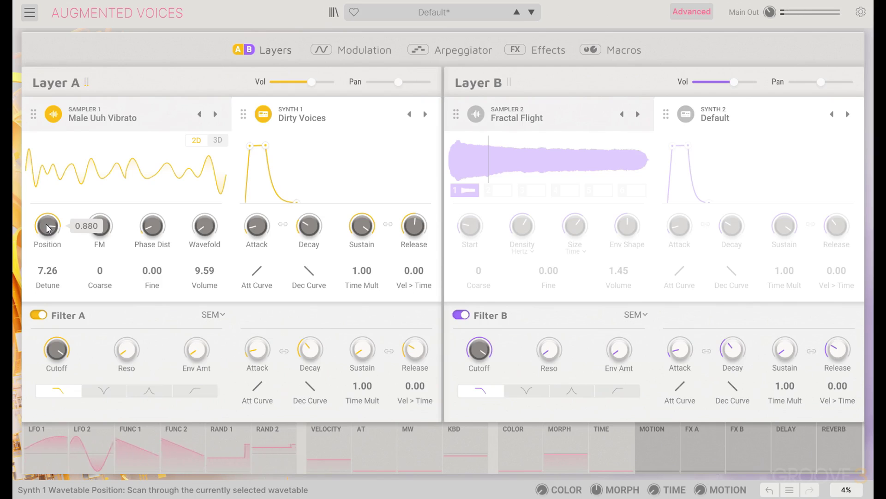
{"action": "left_click", "coordinate": [527, 460]}
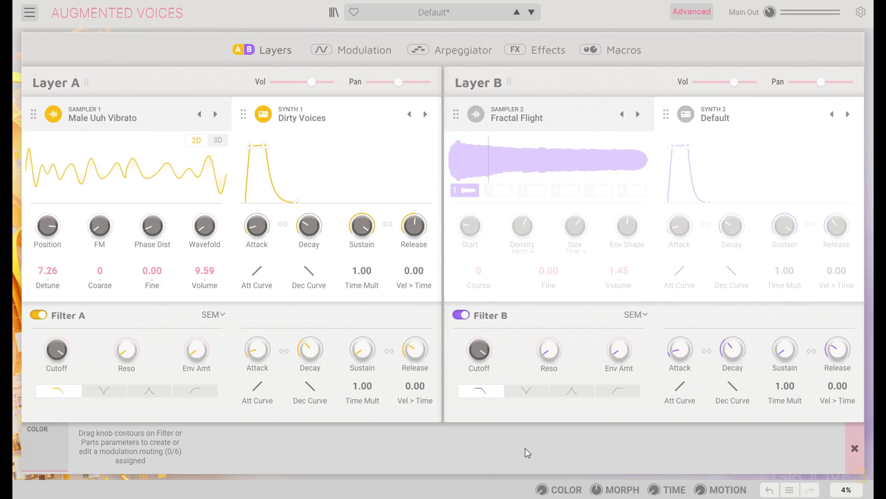
{"action": "mouse_move", "coordinate": [60, 219]}
{"action": "left_mouse_down"}
{"action": "mouse_move", "coordinate": [56, 199]}
{"action": "mouse_move", "coordinate": [59, 215]}
{"action": "left_mouse_up"}
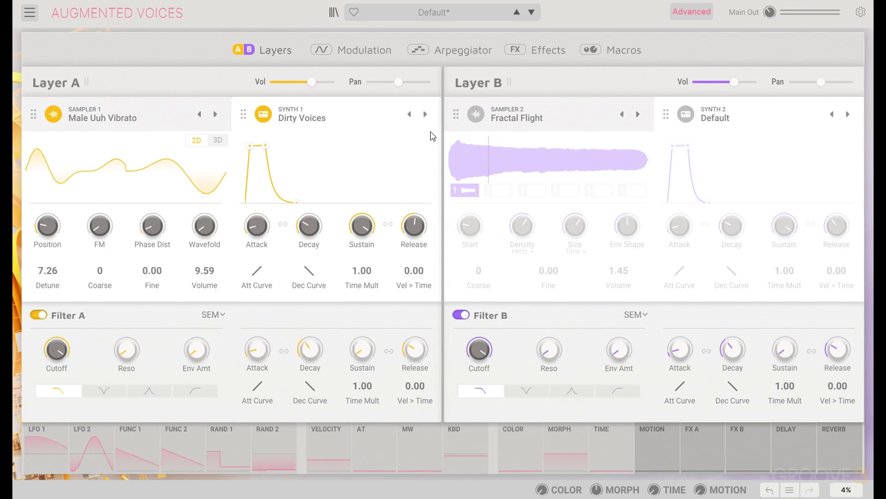
{"action": "left_click", "coordinate": [699, 20]}
{"action": "left_click_drag", "start_coordinate": [352, 187], "coordinate": [353, 152]}
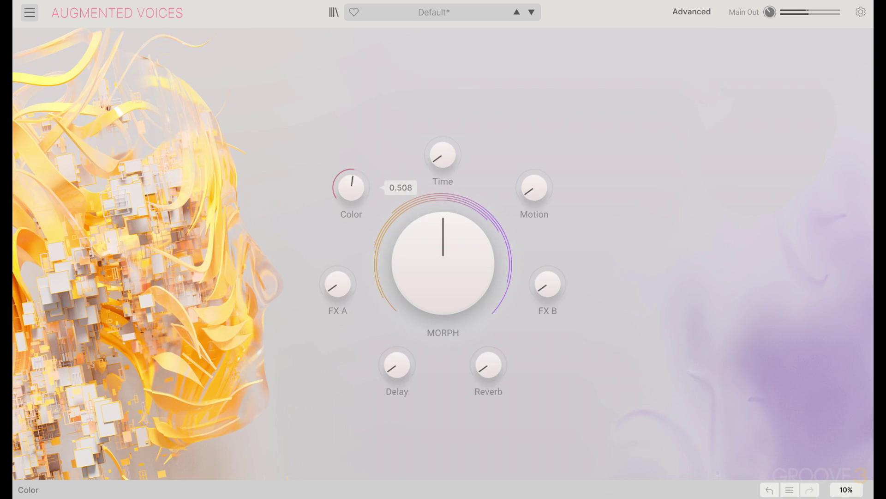
Step: Lower Synth 1's base Position further and set its Color modulation amount to 0.81
{"action": "left_click", "coordinate": [702, 13]}
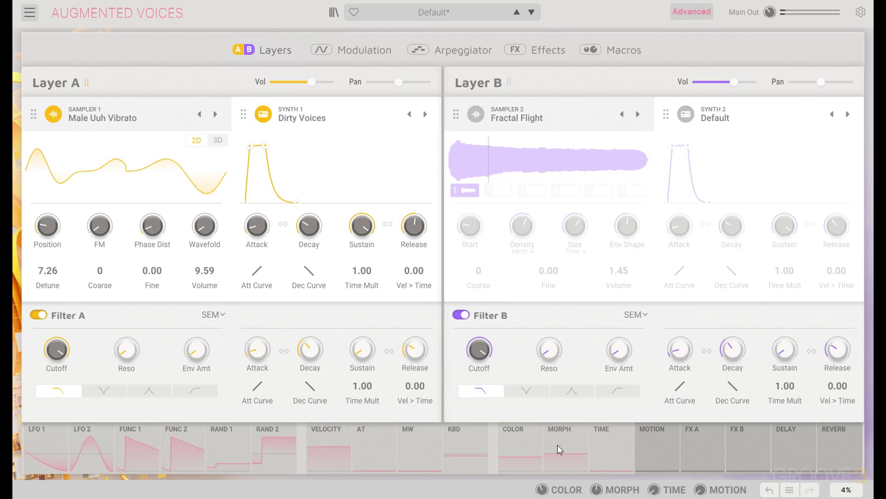
{"action": "left_click", "coordinate": [530, 446]}
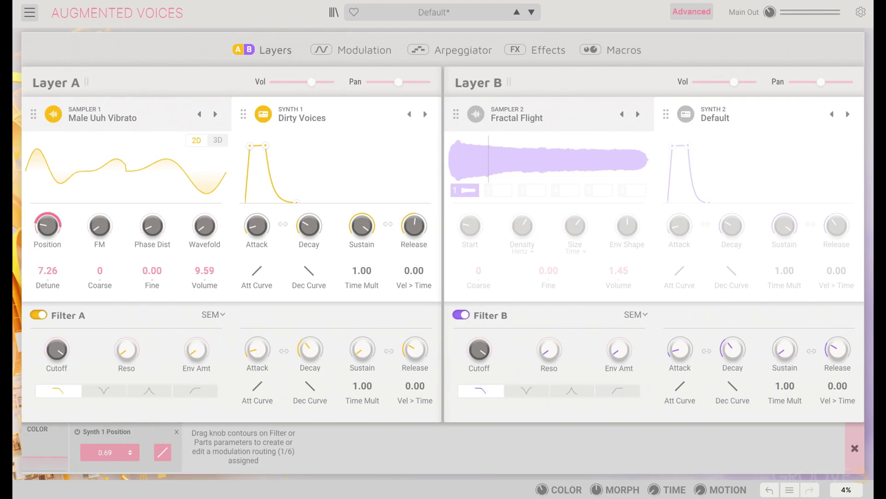
{"action": "left_click_drag", "start_coordinate": [51, 229], "coordinate": [50, 256]}
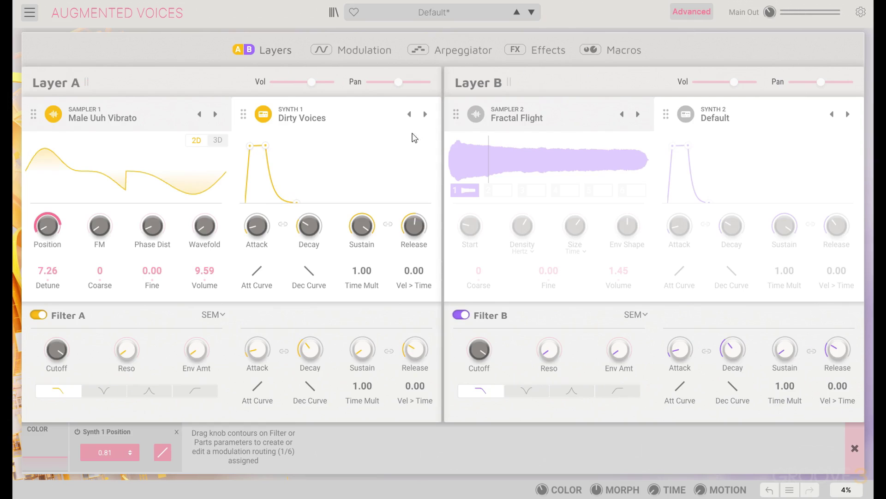
Step: Lower Filter A's Cutoff, modulate it with the Color macro by 0.34, and test it by raising Color to about 0.908
{"action": "left_click_drag", "start_coordinate": [56, 349], "coordinate": [68, 344]}
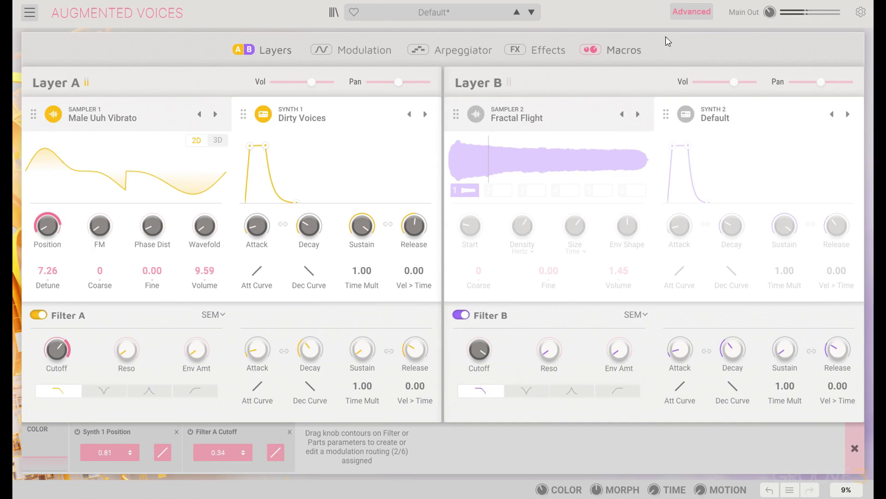
{"action": "left_click", "coordinate": [691, 12]}
{"action": "mouse_move", "coordinate": [351, 187]}
{"action": "left_mouse_down"}
{"action": "mouse_move", "coordinate": [351, 201]}
{"action": "mouse_move", "coordinate": [358, 189]}
{"action": "left_mouse_up"}
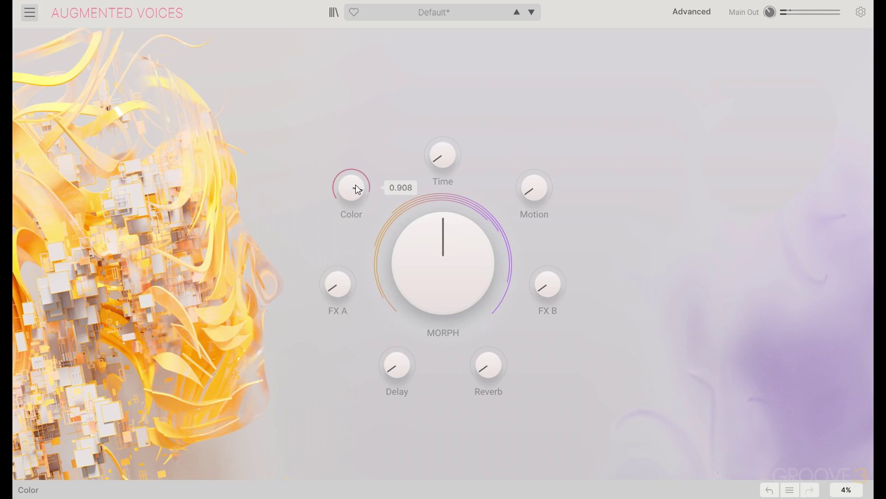
Step: Shape Synth 1's envelope with a lower sustain, a longer decay and a curved decay slope
{"action": "left_click", "coordinate": [692, 13]}
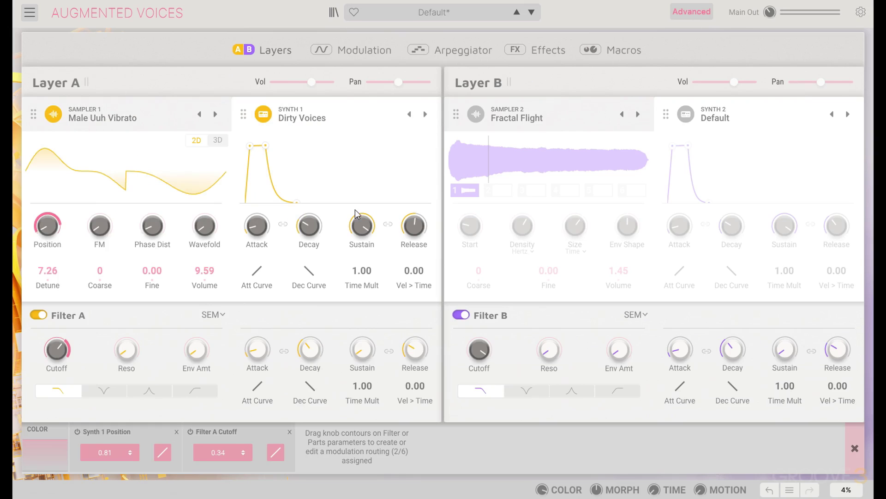
{"action": "left_click_drag", "start_coordinate": [356, 213], "coordinate": [309, 217]}
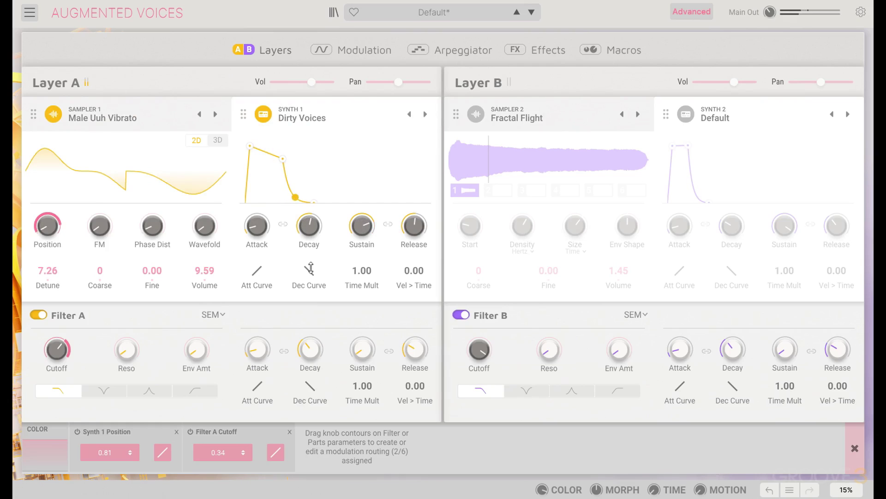
{"action": "left_click_drag", "start_coordinate": [310, 268], "coordinate": [309, 271]}
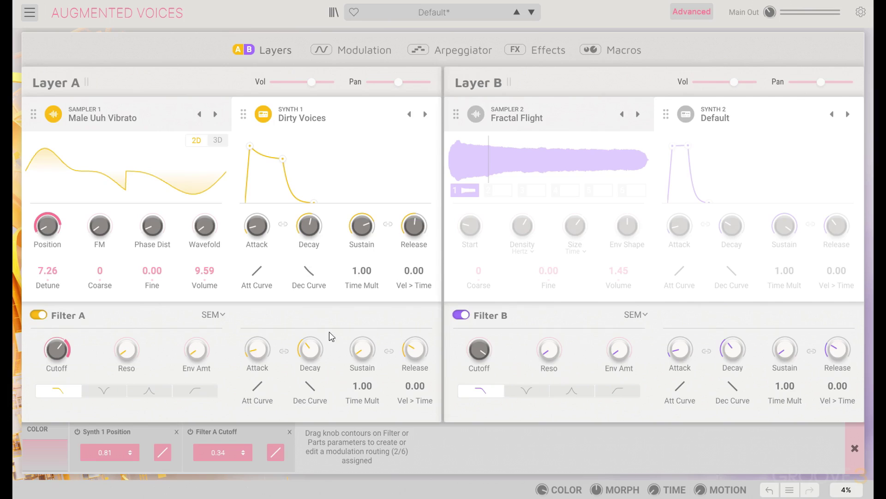
Step: Leave the Color modulation editing and set the Color macro to its midpoint in the main view
{"action": "left_click", "coordinate": [854, 449]}
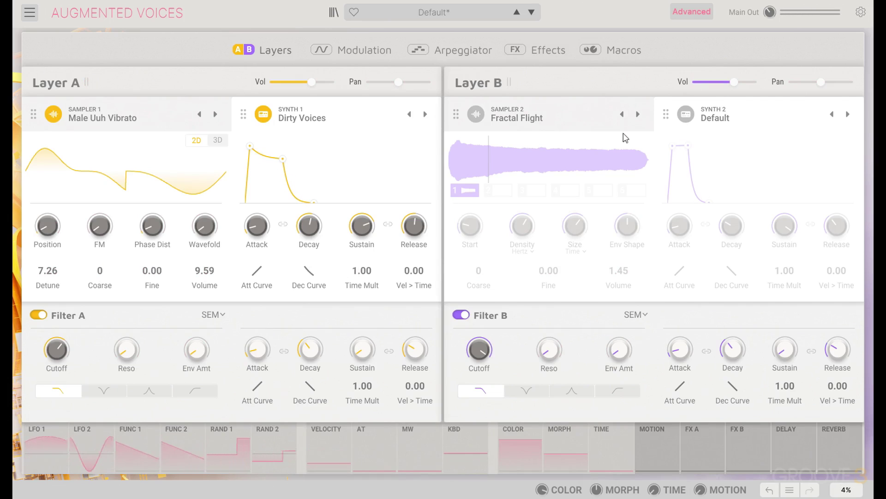
{"action": "left_click", "coordinate": [701, 11]}
{"action": "left_click_drag", "start_coordinate": [353, 179], "coordinate": [353, 221]}
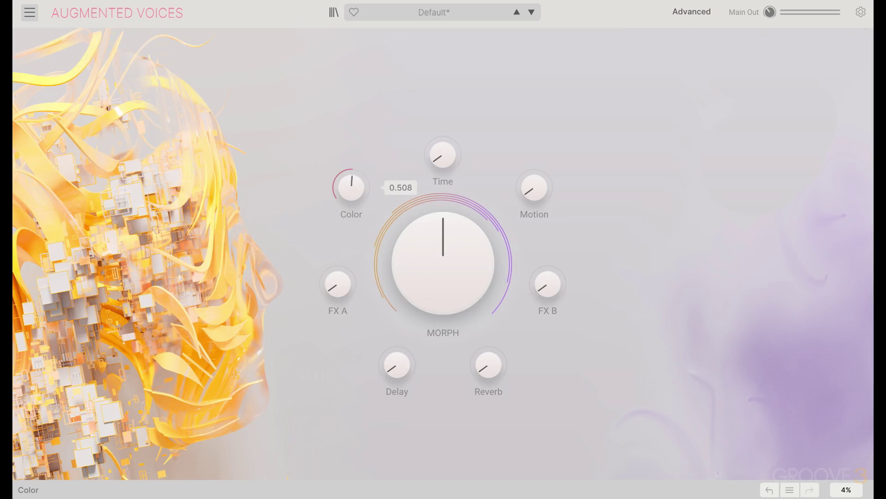
Step: Turn off Synth 1 and Sampler 1 in Layer A from the advanced view
{"action": "left_click", "coordinate": [688, 13]}
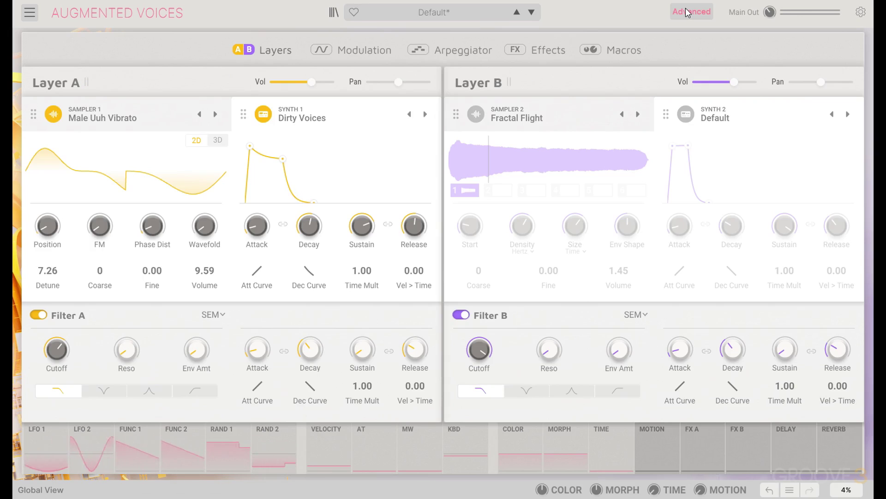
{"action": "left_click", "coordinate": [264, 114]}
{"action": "left_click", "coordinate": [53, 114]}
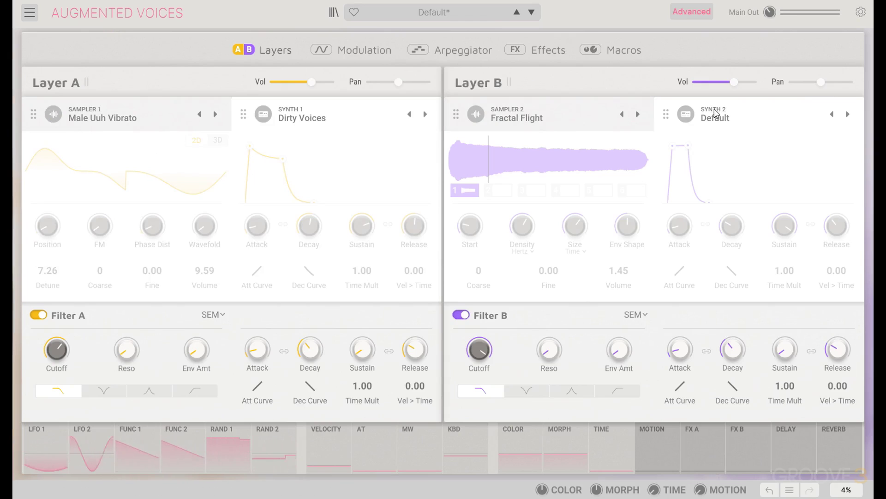
Step: Turn on Synth 2 in Layer B and load the Default sound from the Analog category
{"action": "left_click", "coordinate": [692, 118]}
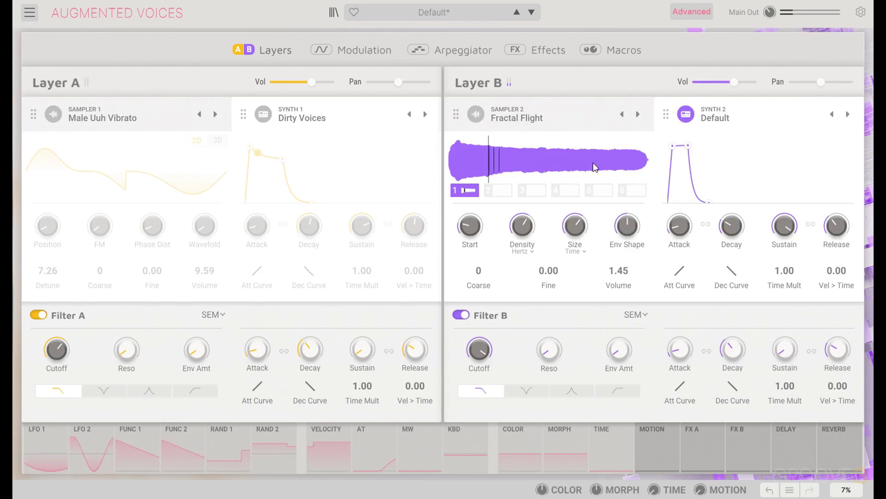
{"action": "left_click", "coordinate": [718, 118]}
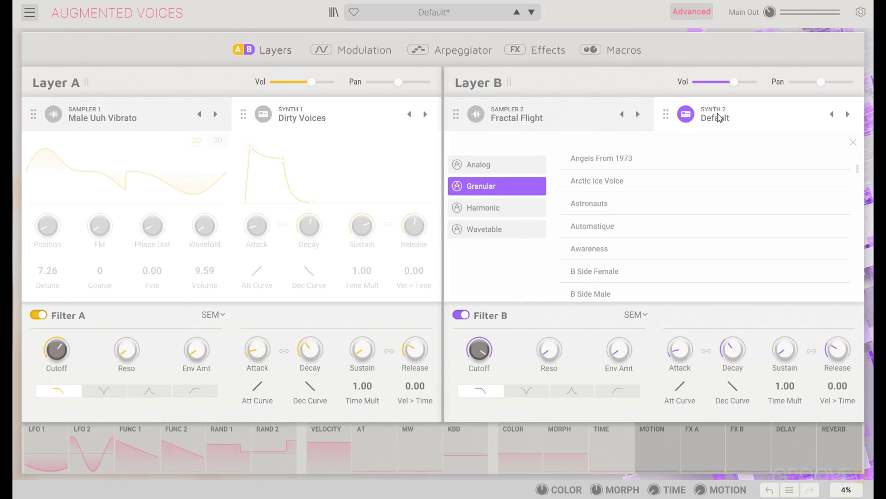
{"action": "left_click", "coordinate": [501, 171]}
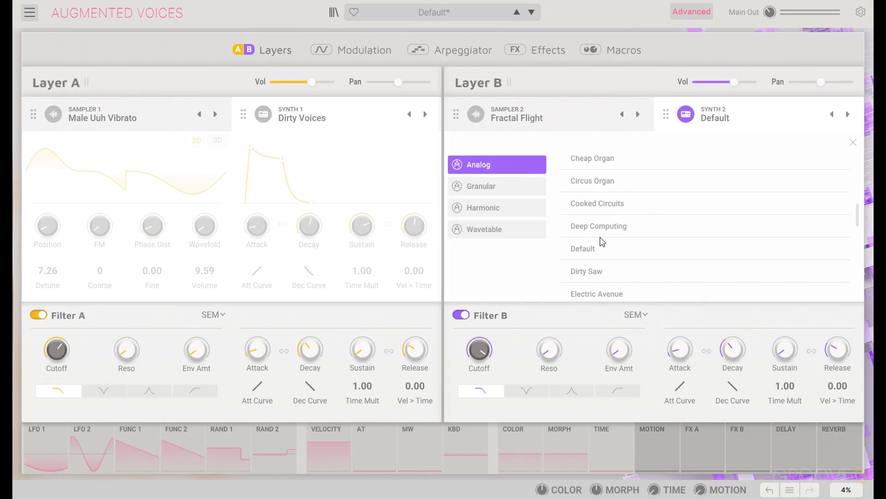
{"action": "left_click", "coordinate": [622, 249]}
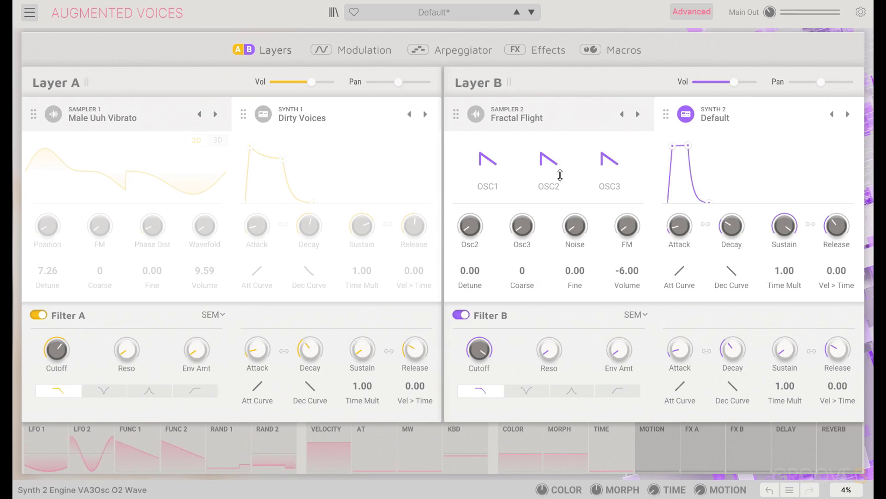
Step: Set Synth 2's OSC2 to square and OSC3 to sine, with the Osc2 level midway, Osc3 at maximum and Coarse at -12
{"action": "left_click_drag", "start_coordinate": [601, 164], "coordinate": [601, 180]}
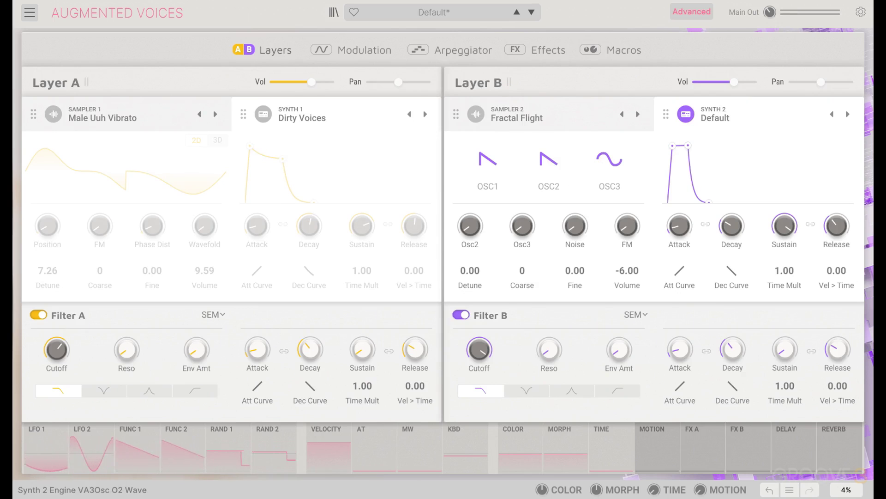
{"action": "left_click_drag", "start_coordinate": [548, 161], "coordinate": [548, 143]}
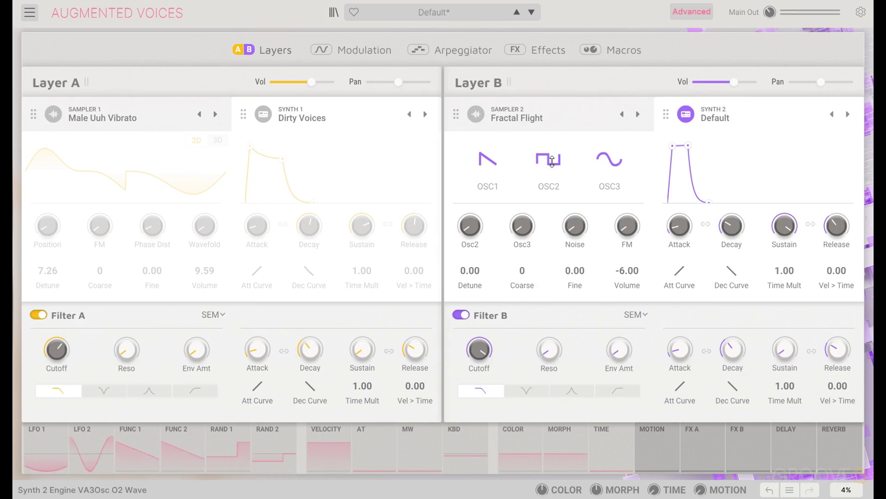
{"action": "mouse_move", "coordinate": [528, 230]}
{"action": "left_click_drag", "start_coordinate": [528, 230], "coordinate": [528, 196]}
{"action": "left_click_drag", "start_coordinate": [469, 225], "coordinate": [470, 200]}
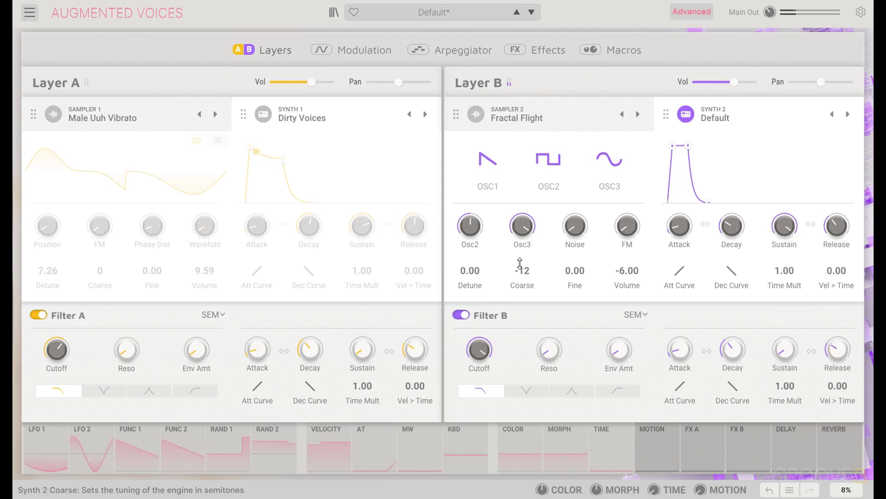
Step: Shape the SEM Filter B with a cutoff of about 142 Hz, a higher envelope amount, minimum attack and a shorter decay
{"action": "left_click", "coordinate": [628, 313]}
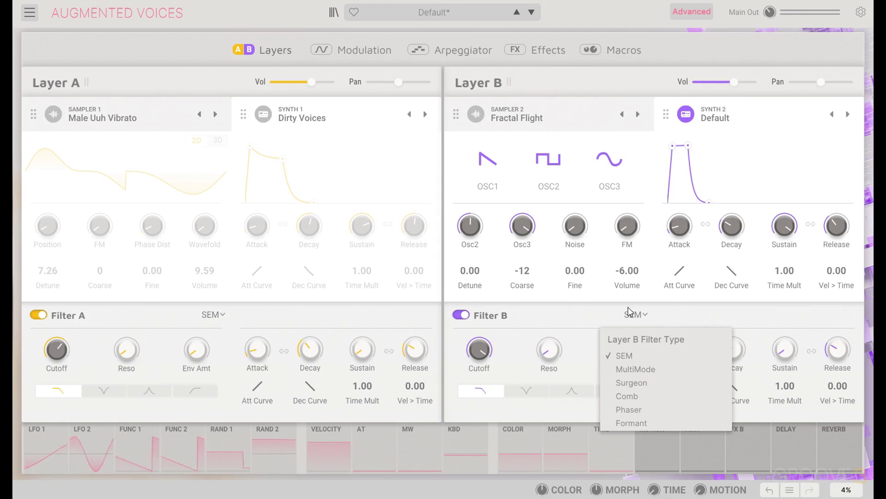
{"action": "left_click", "coordinate": [577, 329]}
{"action": "left_click_drag", "start_coordinate": [490, 355], "coordinate": [491, 389]}
{"action": "left_click_drag", "start_coordinate": [620, 356], "coordinate": [620, 332]}
{"action": "scroll", "coordinate": [480, 352], "scroll_direction": "down", "scroll_amount": 3}
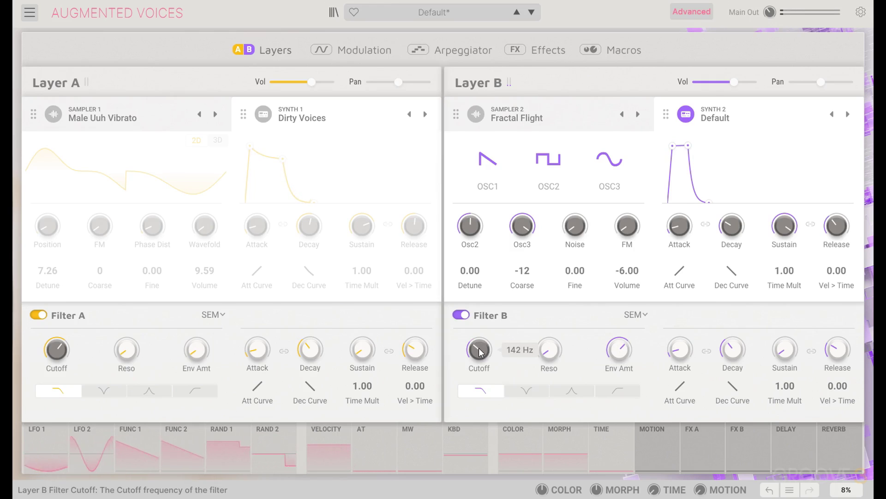
{"action": "left_click_drag", "start_coordinate": [674, 350], "coordinate": [674, 358]}
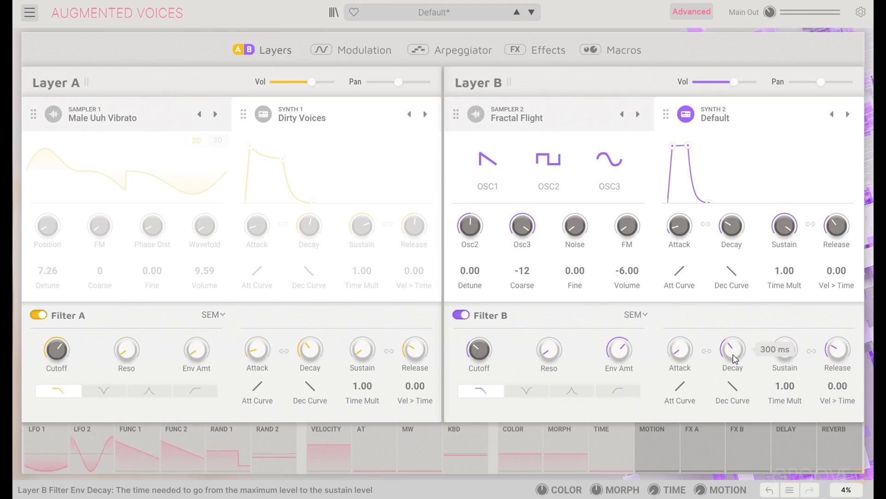
{"action": "mouse_move", "coordinate": [734, 355]}
{"action": "left_mouse_down"}
{"action": "mouse_move", "coordinate": [734, 367]}
{"action": "mouse_move", "coordinate": [734, 346]}
{"action": "mouse_move", "coordinate": [733, 367]}
{"action": "left_mouse_up"}
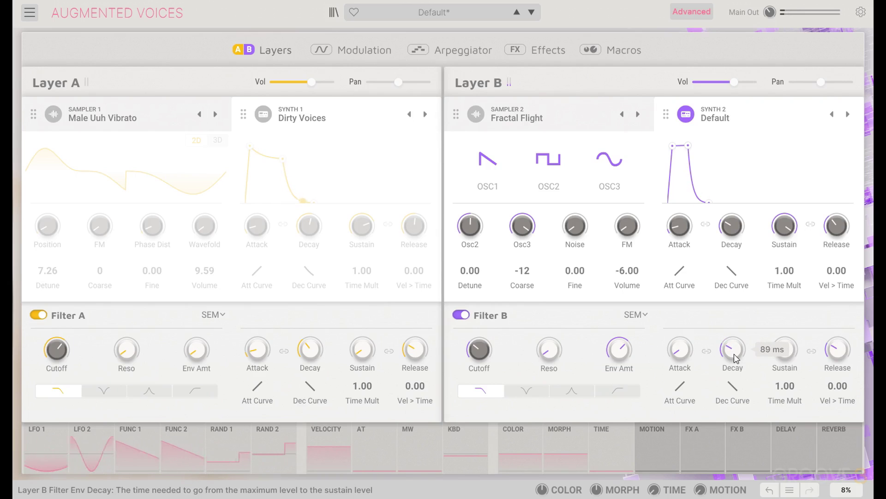
Step: Modulate Filter B's envelope Decay with the Time macro by 0.22 and raise Time partway in the main view
{"action": "left_click", "coordinate": [601, 457]}
{"action": "left_click_drag", "start_coordinate": [734, 337], "coordinate": [734, 344]}
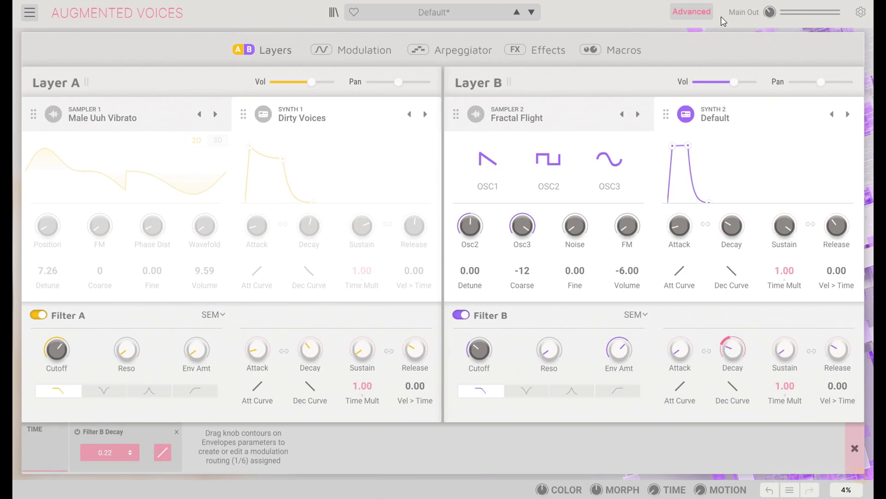
{"action": "left_click", "coordinate": [706, 15]}
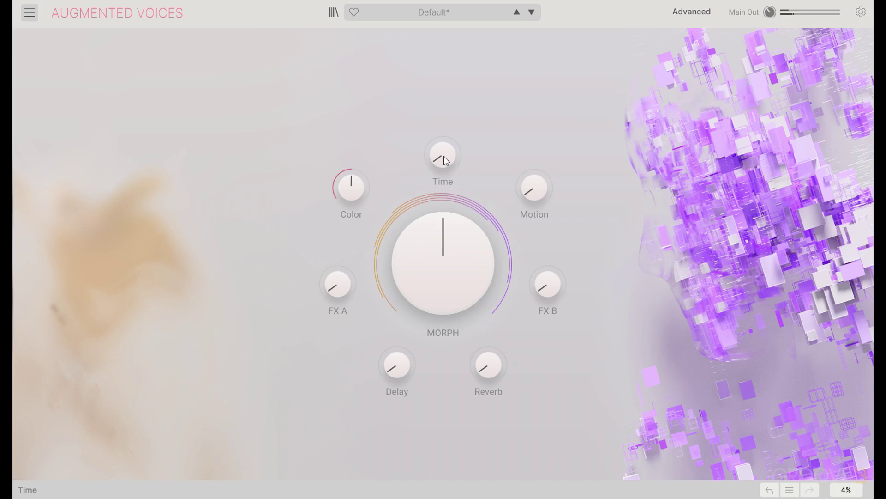
{"action": "mouse_move", "coordinate": [444, 160]}
{"action": "left_mouse_down"}
{"action": "mouse_move", "coordinate": [444, 129]}
{"action": "mouse_move", "coordinate": [444, 146]}
{"action": "left_mouse_up"}
Step: Raise Synth 2's volume to 0.579, add some Filter B resonance and close the Time modulation editing
{"action": "left_click", "coordinate": [687, 16]}
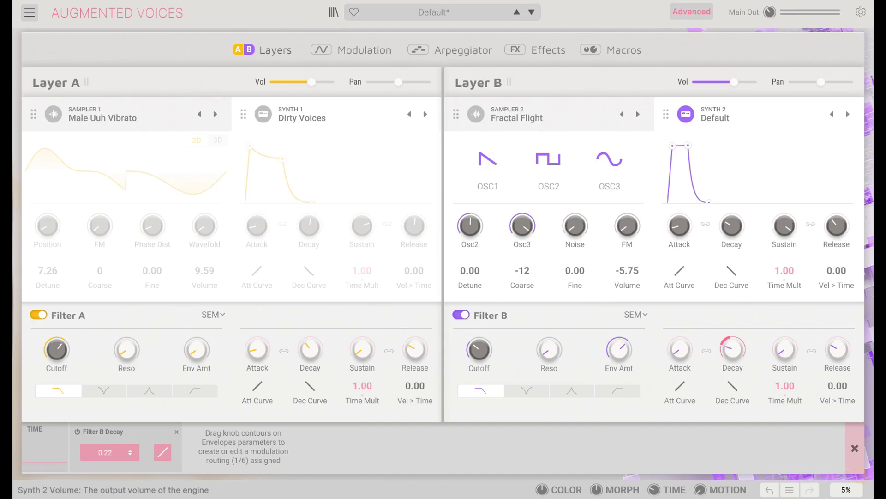
{"action": "mouse_move", "coordinate": [626, 271]}
{"action": "left_mouse_down"}
{"action": "mouse_move", "coordinate": [627, 256]}
{"action": "mouse_move", "coordinate": [626, 274]}
{"action": "left_mouse_up"}
{"action": "left_click", "coordinate": [655, 248]}
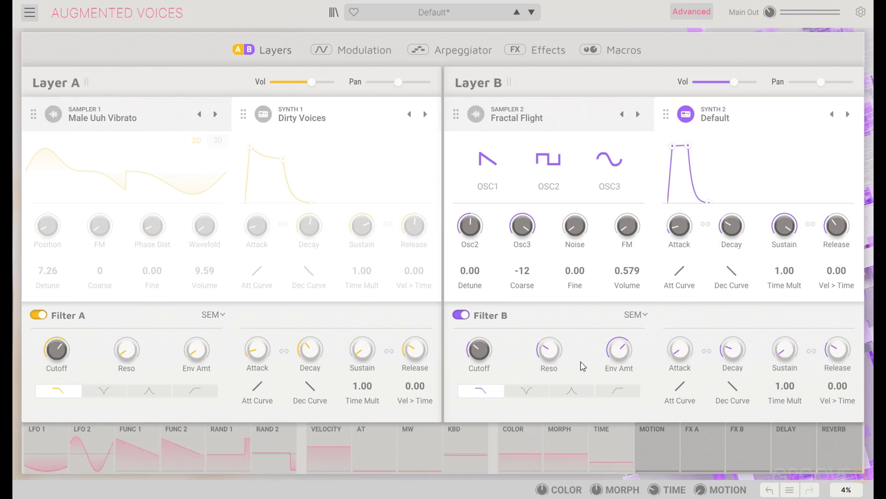
Step: Turn on Sampler 2, open its sample browser and open Filter B's cutoff fully
{"action": "left_click", "coordinate": [574, 129]}
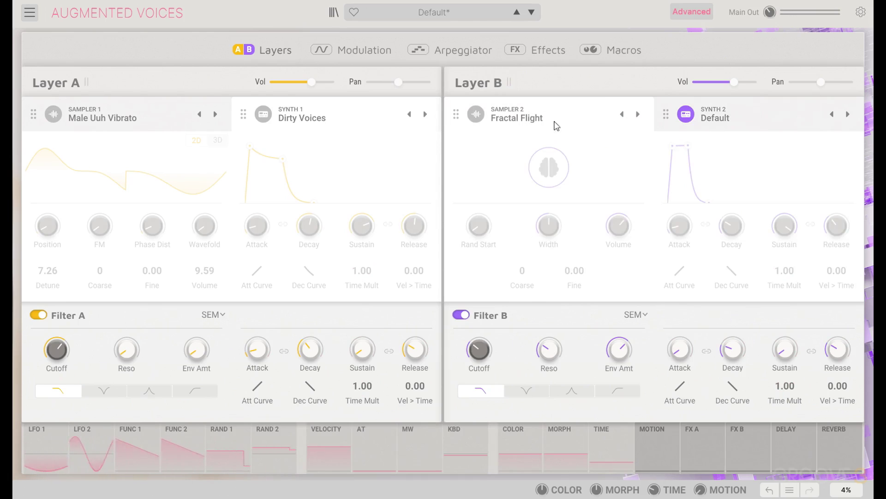
{"action": "left_click", "coordinate": [533, 121]}
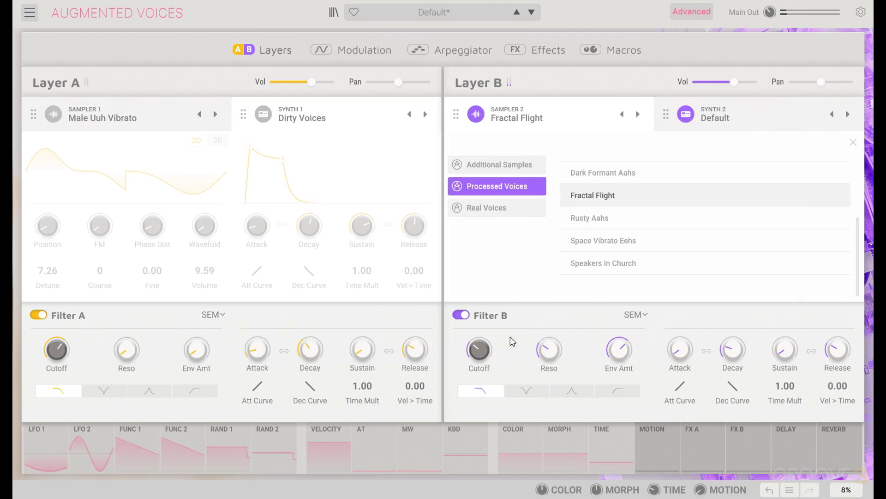
{"action": "left_click_drag", "start_coordinate": [485, 352], "coordinate": [484, 296]}
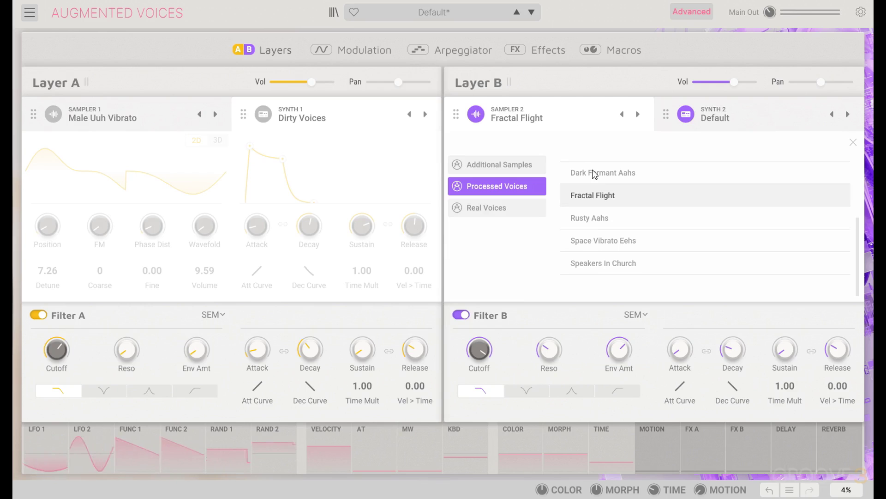
Step: Load Robotron 84 from the Additional Samples category into Sampler 2
{"action": "scroll", "coordinate": [697, 253], "scroll_direction": "up", "scroll_amount": 3}
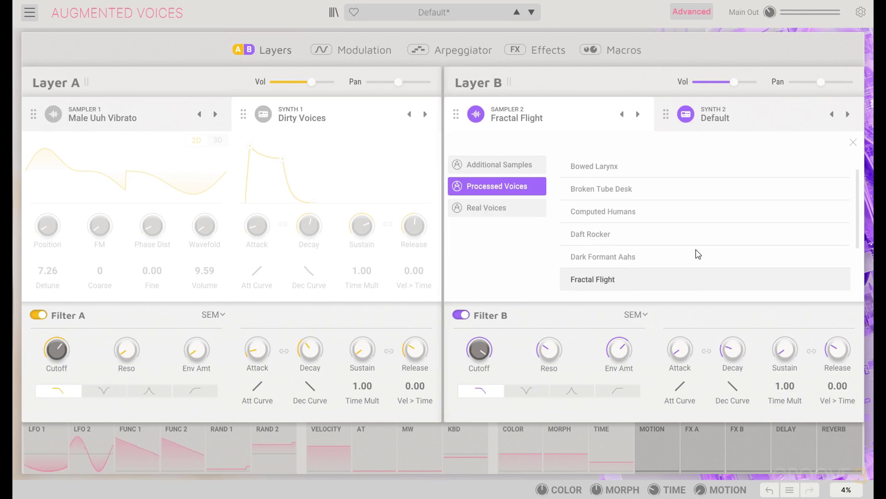
{"action": "left_click", "coordinate": [494, 165]}
{"action": "scroll", "coordinate": [724, 212], "scroll_direction": "down", "scroll_amount": 3}
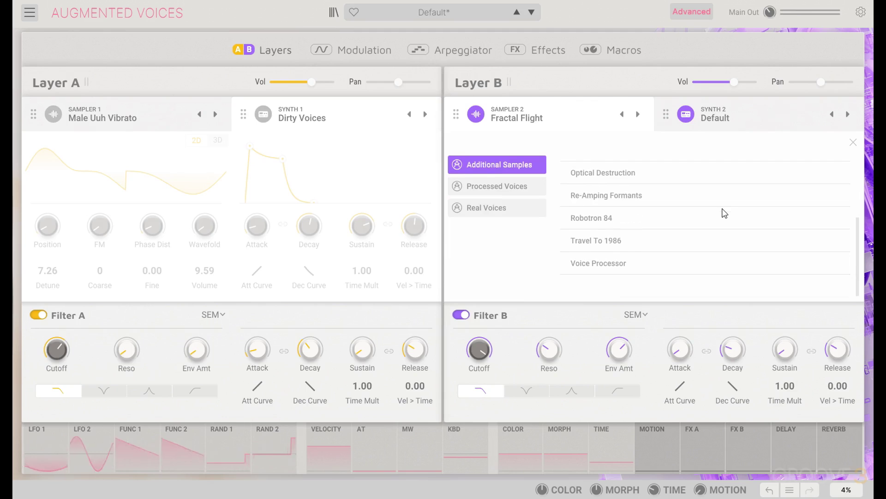
{"action": "left_click", "coordinate": [683, 218]}
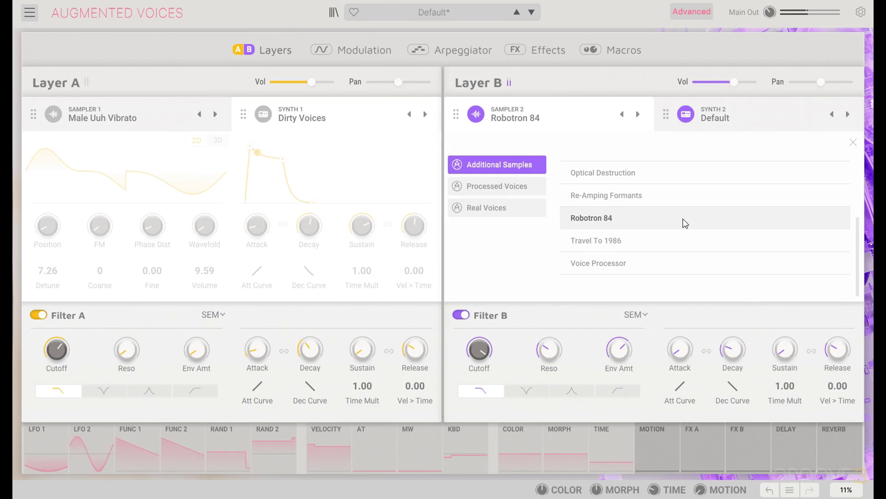
{"action": "left_click", "coordinate": [683, 219]}
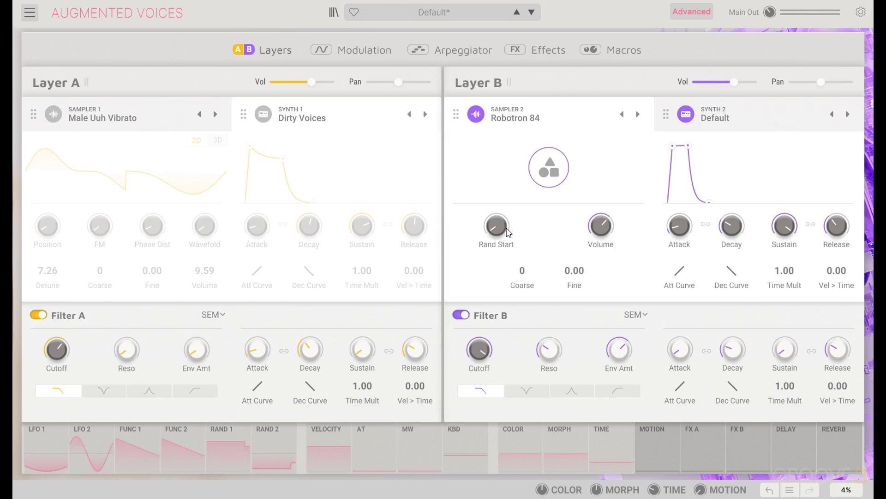
Step: Set Sampler 2's Rand Start to 0.400 and lower Filter B's cutoff
{"action": "left_click_drag", "start_coordinate": [504, 228], "coordinate": [503, 221]}
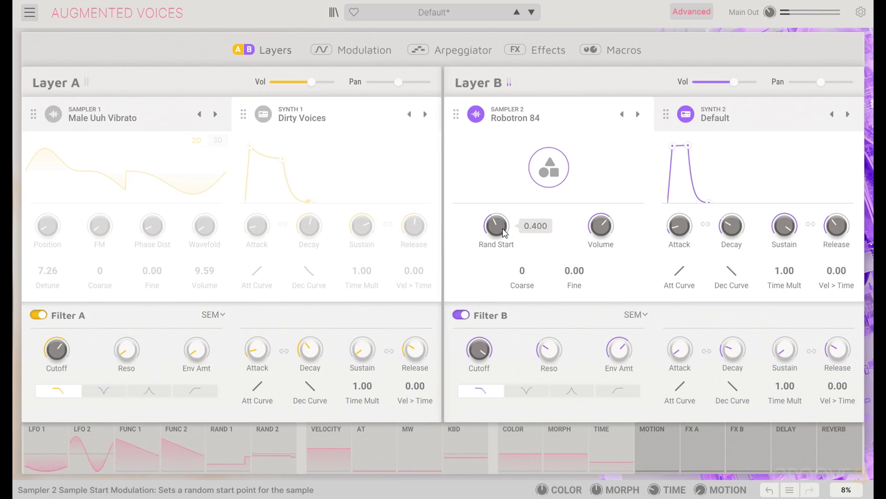
{"action": "left_click_drag", "start_coordinate": [491, 354], "coordinate": [491, 371]}
Step: Lower the Time macro slightly in the main view and return to the advanced view
{"action": "left_click", "coordinate": [691, 15]}
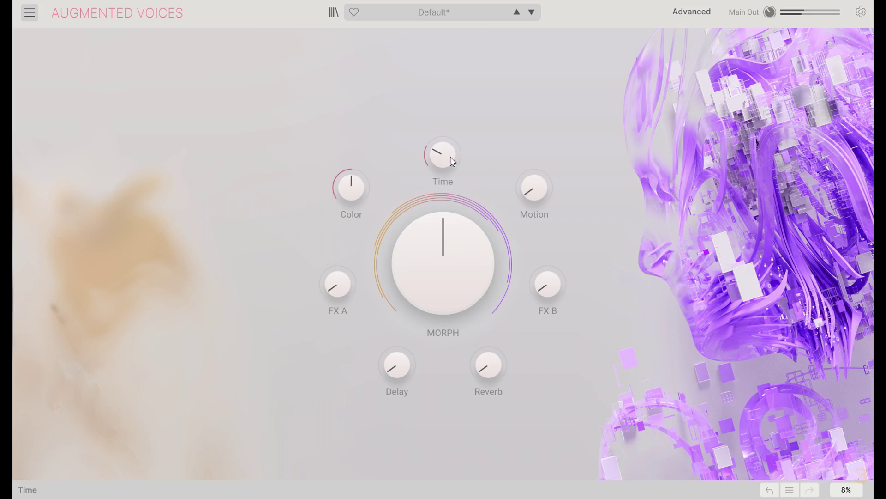
{"action": "left_click_drag", "start_coordinate": [453, 162], "coordinate": [453, 164]}
{"action": "left_click", "coordinate": [690, 13]}
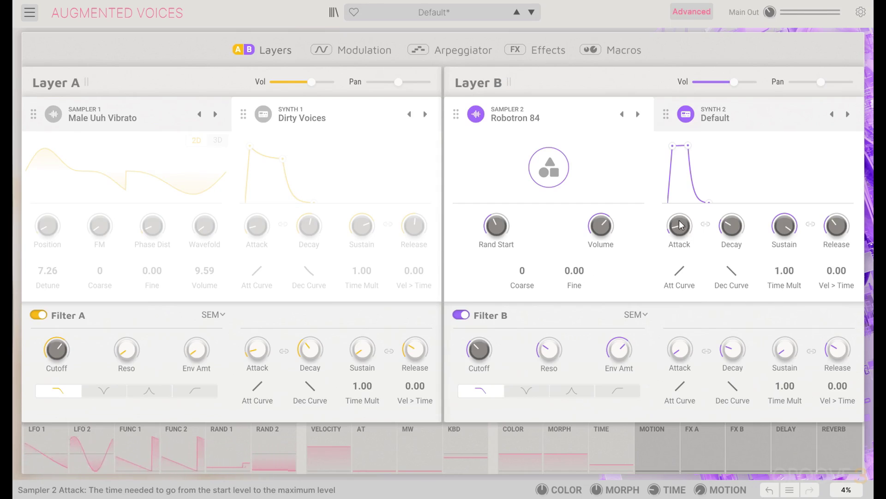
Step: Set the amplitude envelope attack of both Sampler 2 and Synth 2 to 0.0 ms
{"action": "left_click_drag", "start_coordinate": [680, 221], "coordinate": [679, 240]}
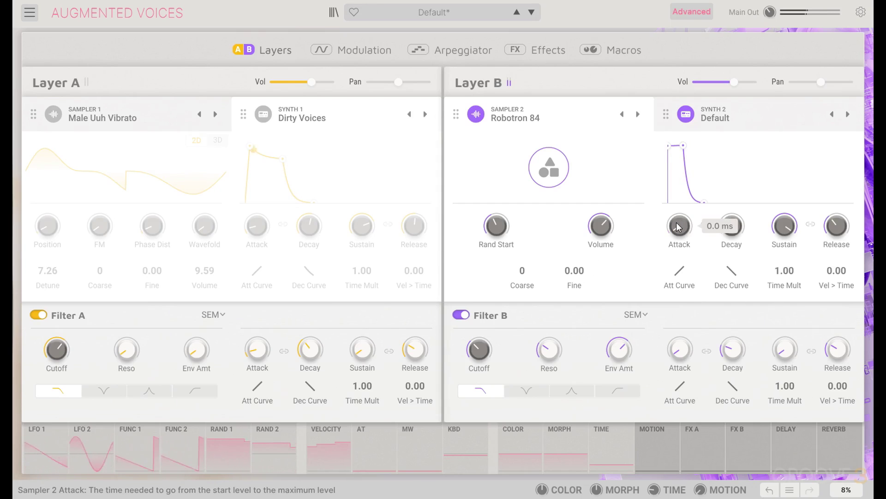
{"action": "left_click", "coordinate": [751, 115]}
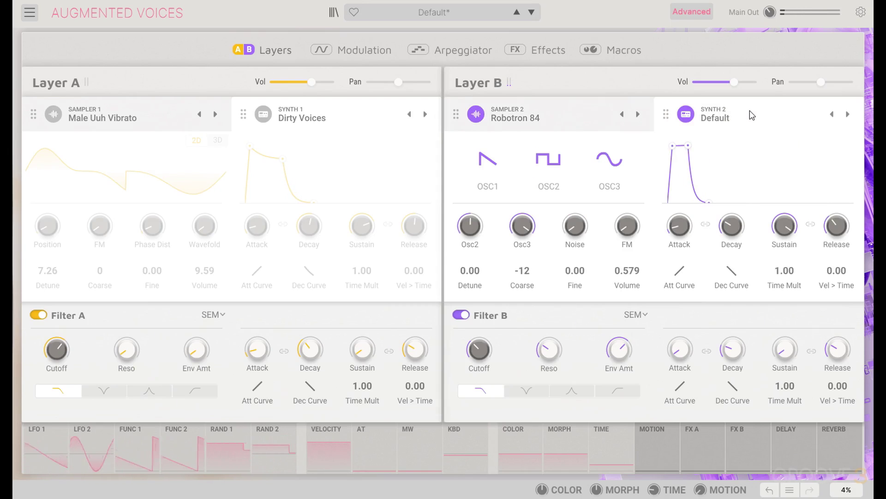
{"action": "double_click", "coordinate": [684, 225]}
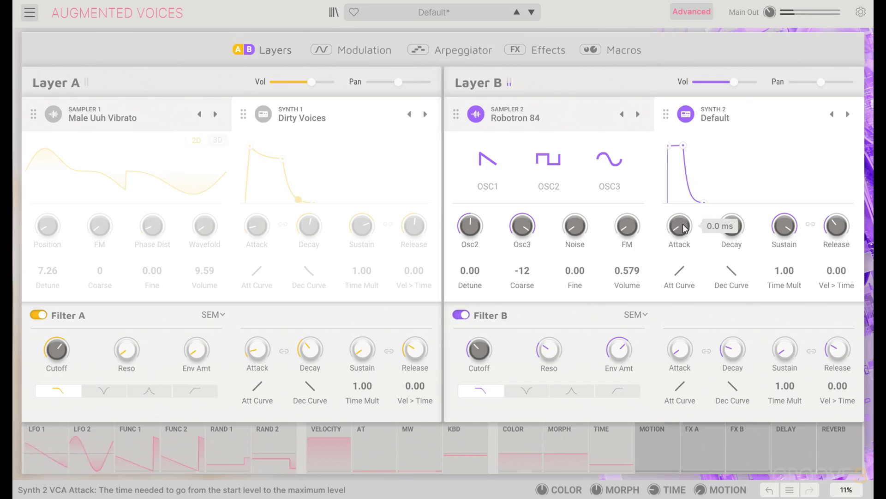
Step: Raise the main Reverb's Dry/Wet to about 18 % and shorten its Decay
{"action": "left_click", "coordinate": [537, 40]}
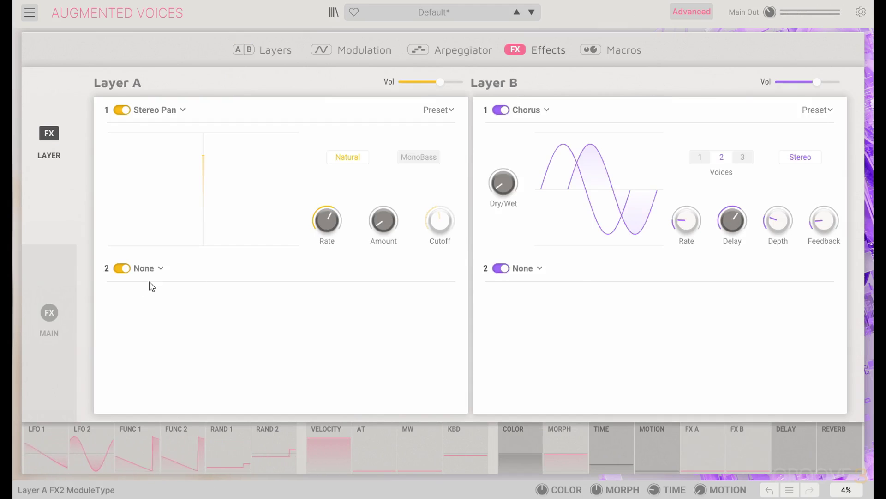
{"action": "left_click", "coordinate": [49, 313]}
{"action": "left_click_drag", "start_coordinate": [511, 318], "coordinate": [511, 306]}
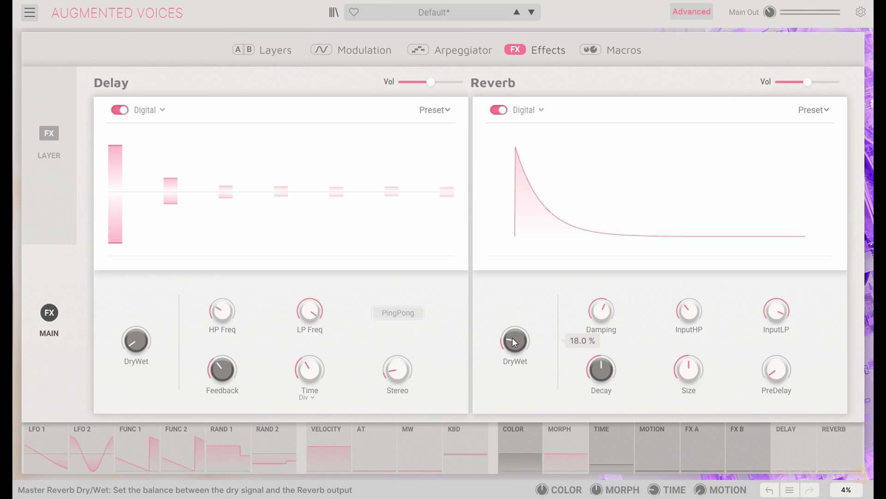
{"action": "left_click_drag", "start_coordinate": [601, 368], "coordinate": [601, 378]}
{"action": "left_click_drag", "start_coordinate": [515, 340], "coordinate": [515, 344]}
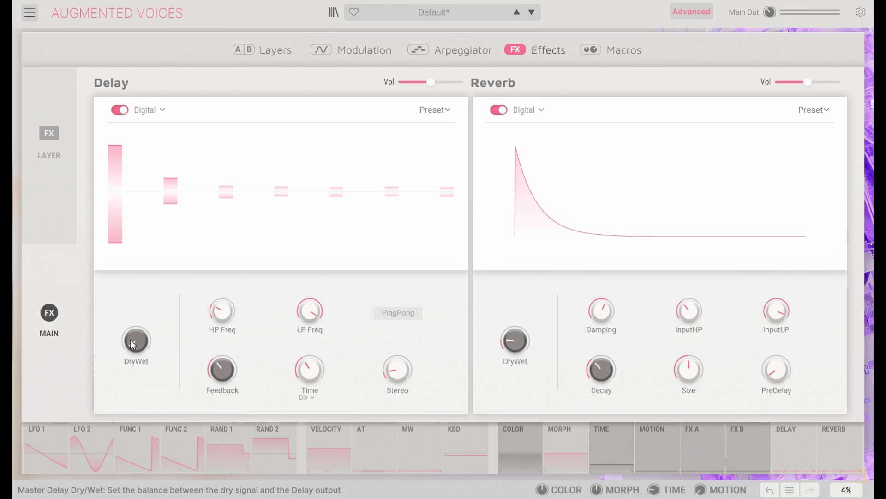
Step: Set the main Delay's Dry/Wet to 8.80 % and give it a lower LP Freq, wider Stereo and PingPong mode
{"action": "left_click_drag", "start_coordinate": [136, 340], "coordinate": [136, 335]}
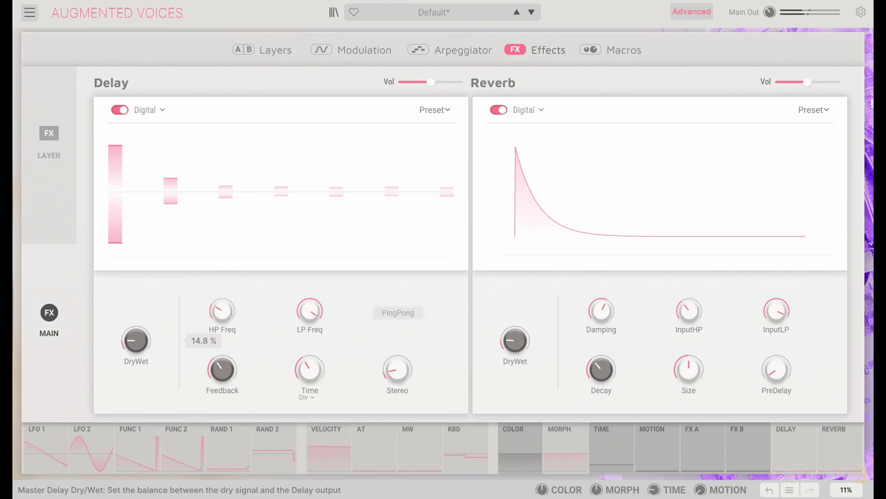
{"action": "scroll", "coordinate": [132, 344], "scroll_direction": "down", "scroll_amount": 3}
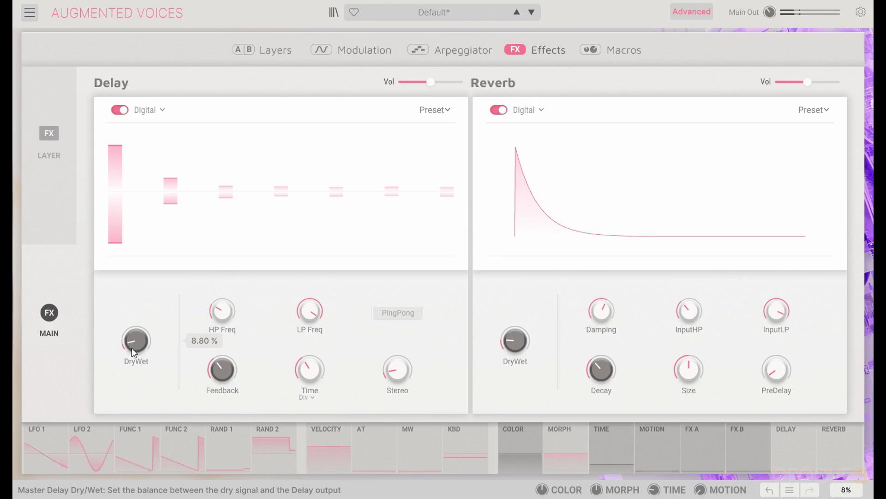
{"action": "left_click_drag", "start_coordinate": [305, 318], "coordinate": [305, 324]}
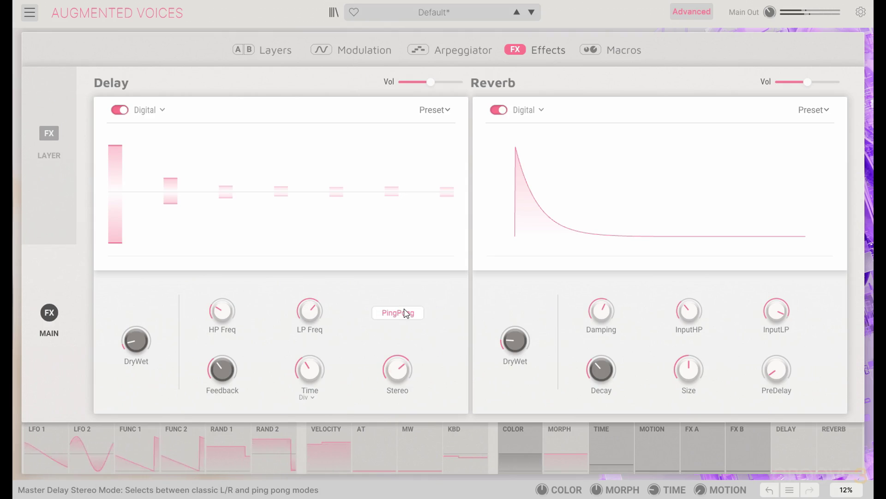
Step: Set the main Delay's HP Freq to 206 Hz and its Feedback to 0.228
{"action": "left_click_drag", "start_coordinate": [226, 316], "coordinate": [226, 315]}
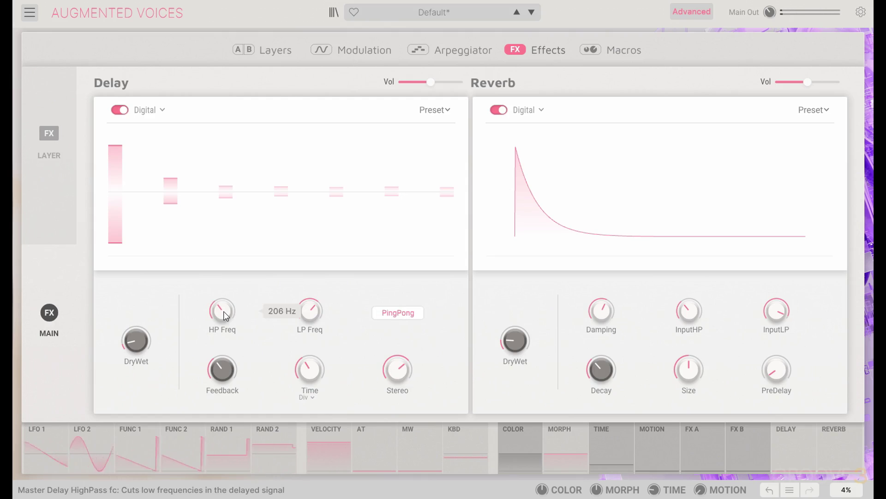
{"action": "left_click_drag", "start_coordinate": [223, 373], "coordinate": [219, 373]}
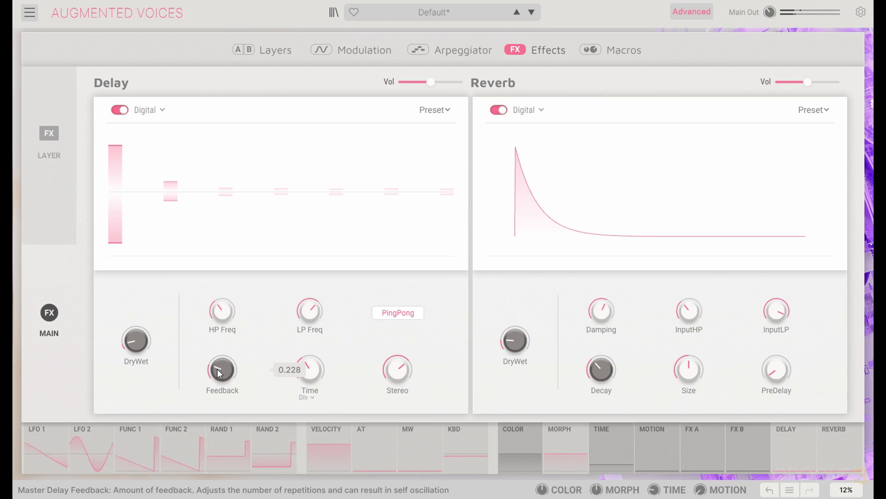
Step: Turn on the Arpeggiator and add a small amount of randomness to the gate lengths
{"action": "left_click", "coordinate": [461, 57]}
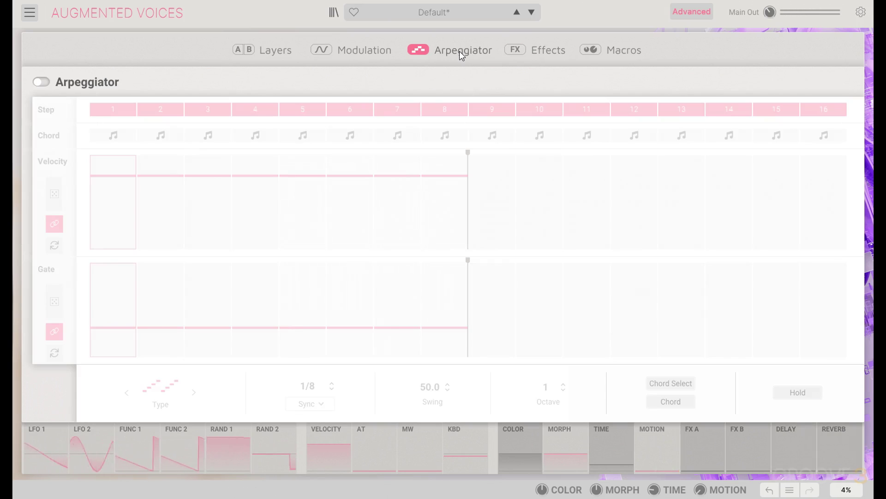
{"action": "left_click", "coordinate": [44, 83]}
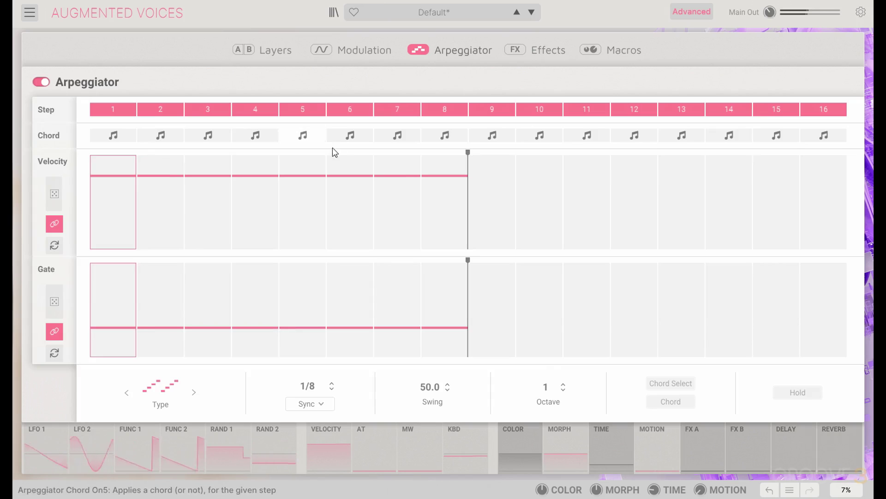
{"action": "mouse_move", "coordinate": [404, 177]}
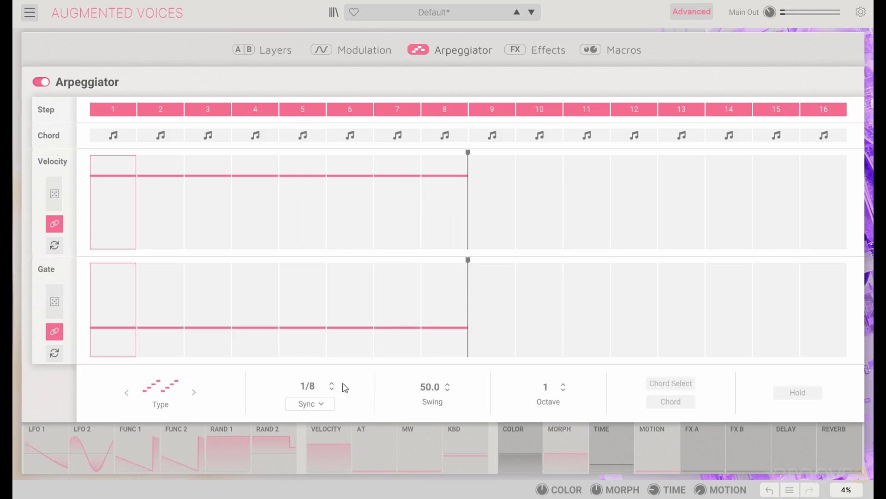
{"action": "mouse_move", "coordinate": [430, 207]}
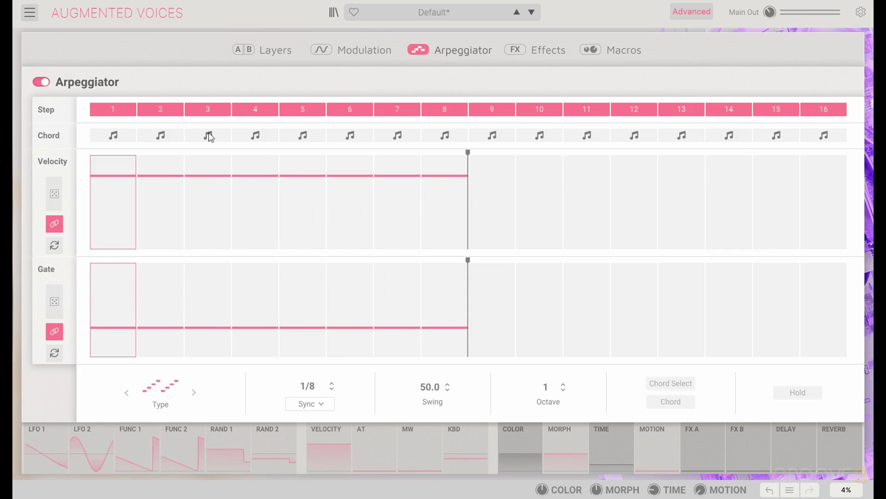
{"action": "mouse_move", "coordinate": [322, 169]}
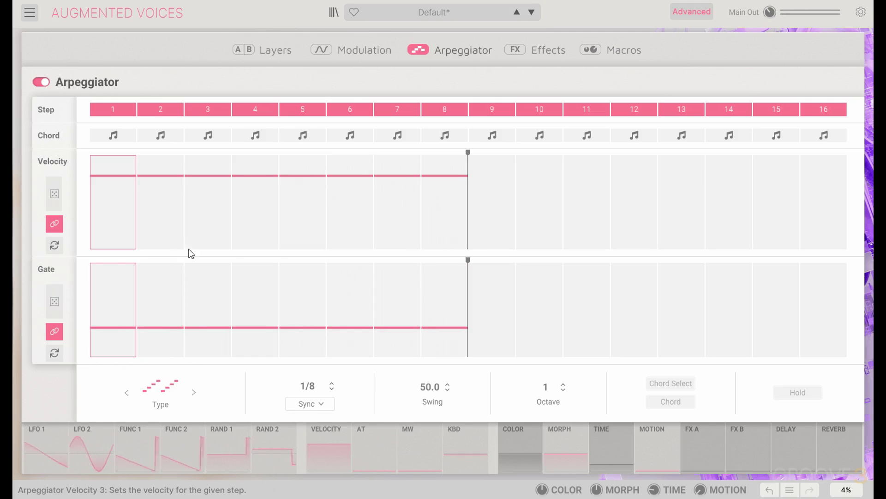
{"action": "left_click_drag", "start_coordinate": [54, 301], "coordinate": [54, 290]}
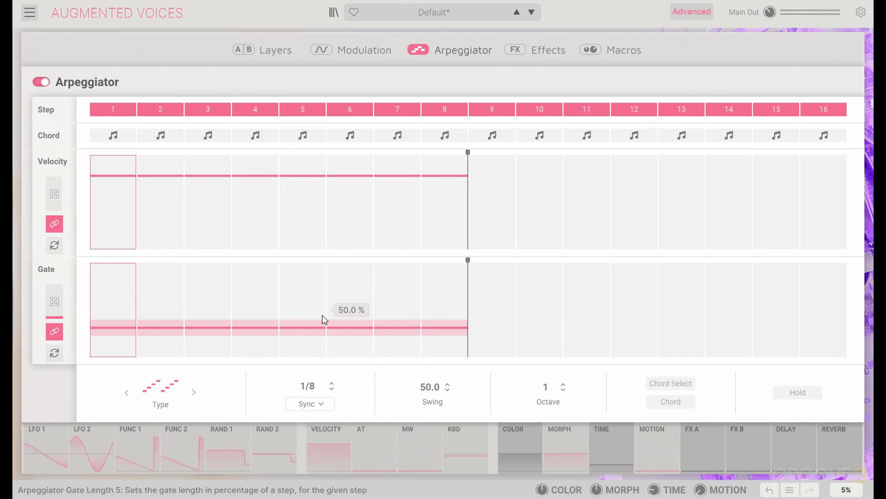
Step: Switch Layer A's sound sources on and set Synth 2's Volume to 3.83
{"action": "left_click", "coordinate": [278, 58]}
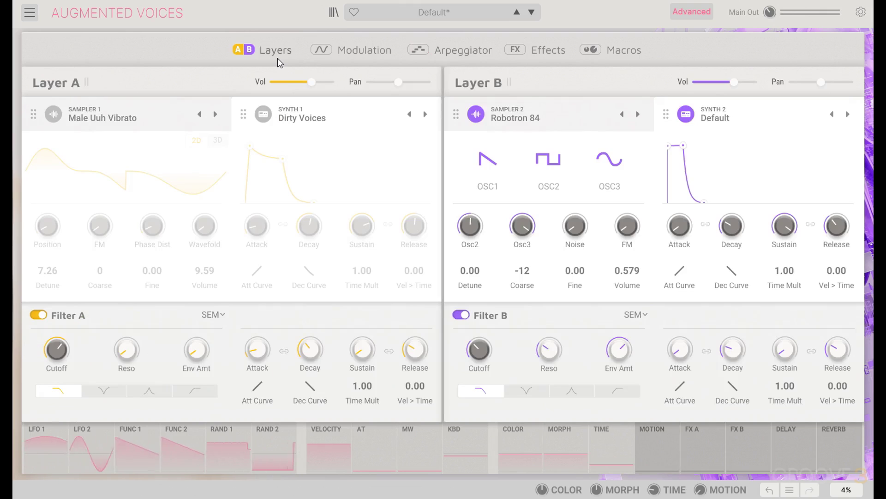
{"action": "left_click", "coordinate": [267, 119]}
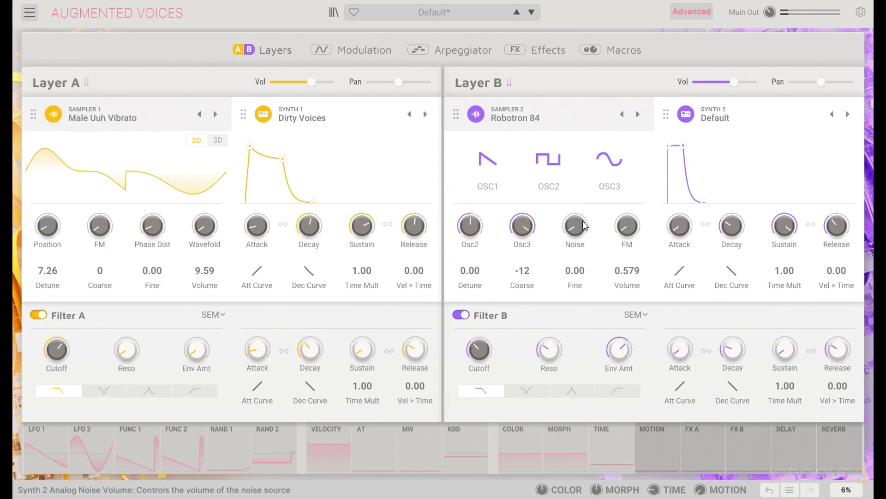
{"action": "left_click_drag", "start_coordinate": [616, 271], "coordinate": [616, 245]}
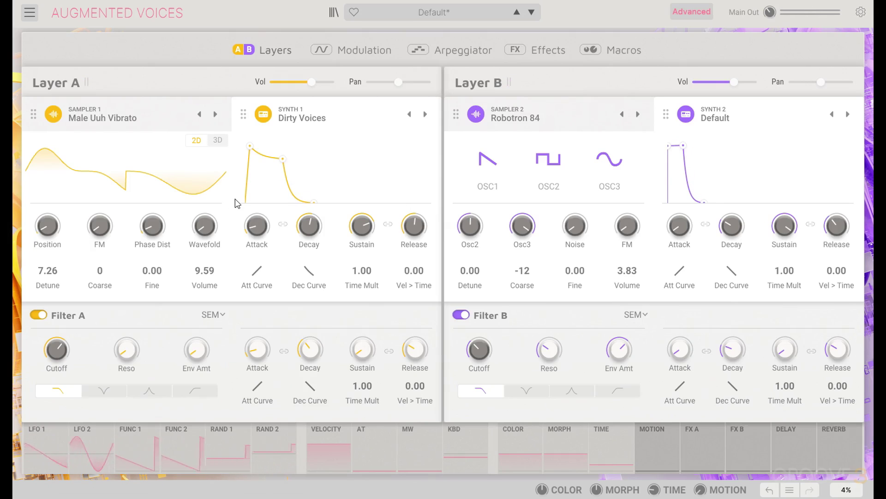
Step: Replace the Stereo Pan in Layer A's first effect slot with the BL-20 Flanger
{"action": "left_click", "coordinate": [536, 50]}
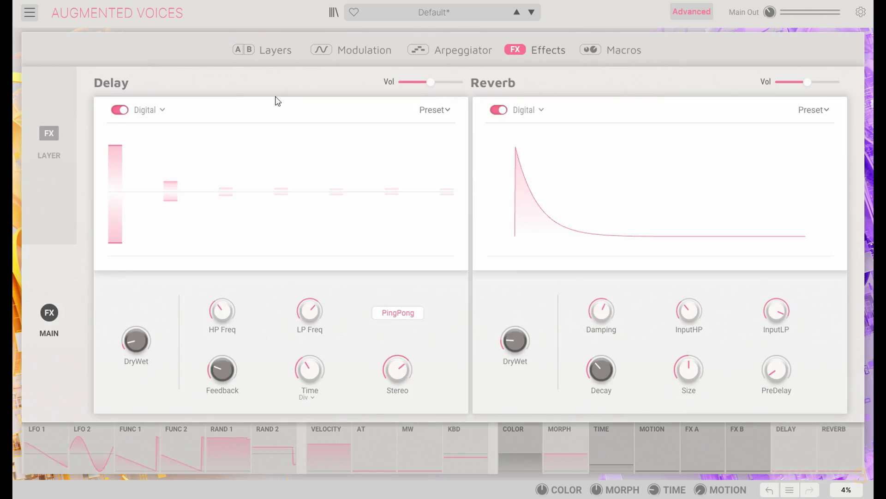
{"action": "left_click", "coordinate": [57, 146]}
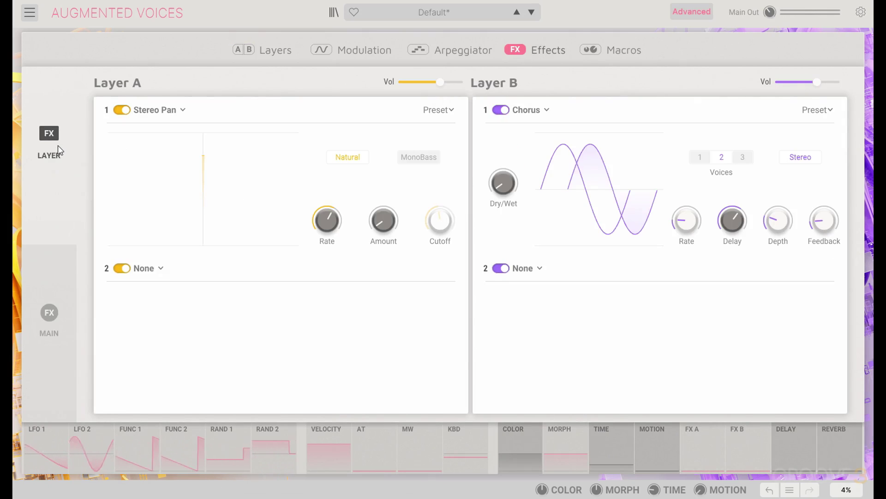
{"action": "left_click", "coordinate": [174, 113]}
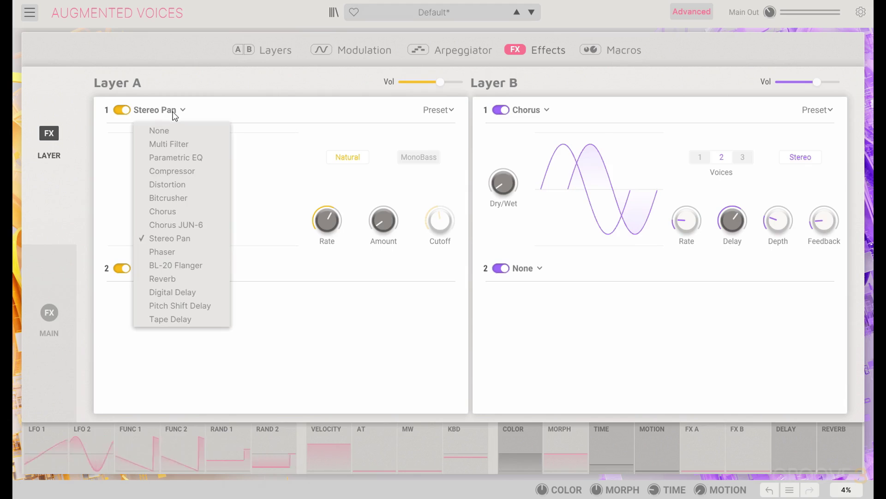
{"action": "left_click", "coordinate": [197, 265]}
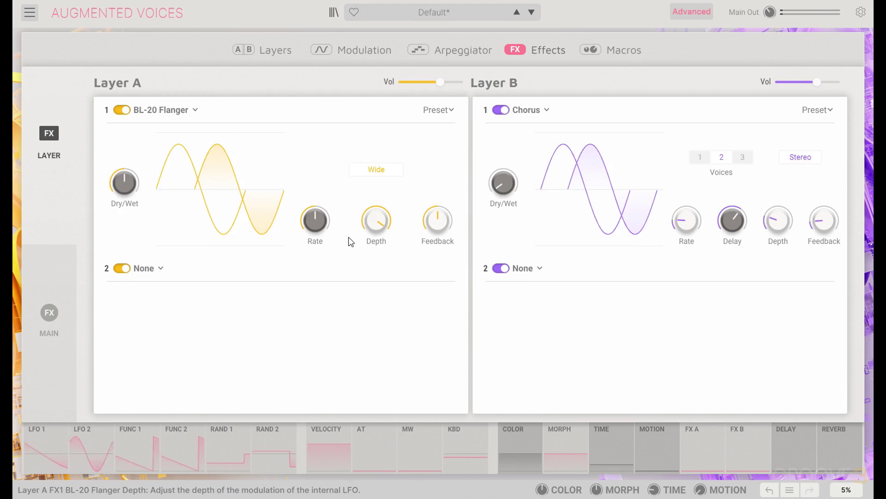
Step: Set the flanger's Feedback to 63.6 % and Rate to 0.133 Hz, and reduce its Dry/Wet and Depth
{"action": "left_click_drag", "start_coordinate": [377, 220], "coordinate": [433, 206]}
{"action": "left_click_drag", "start_coordinate": [318, 204], "coordinate": [318, 217]}
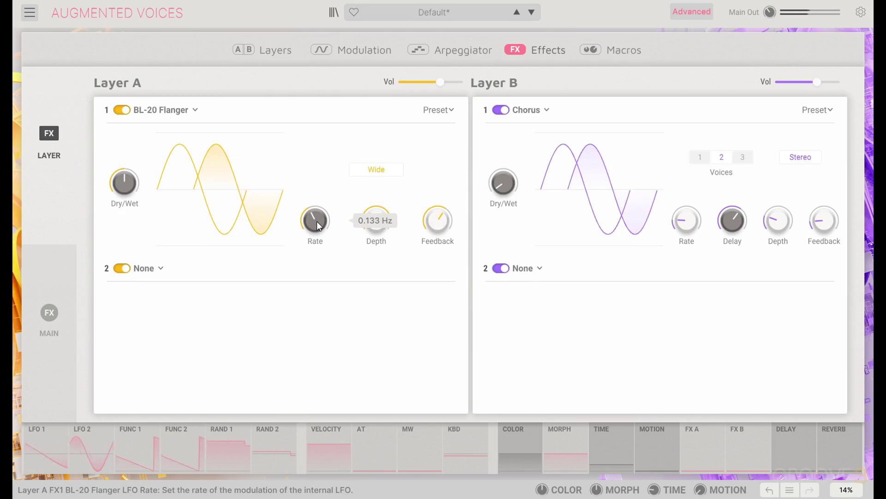
{"action": "left_click_drag", "start_coordinate": [126, 184], "coordinate": [126, 192]}
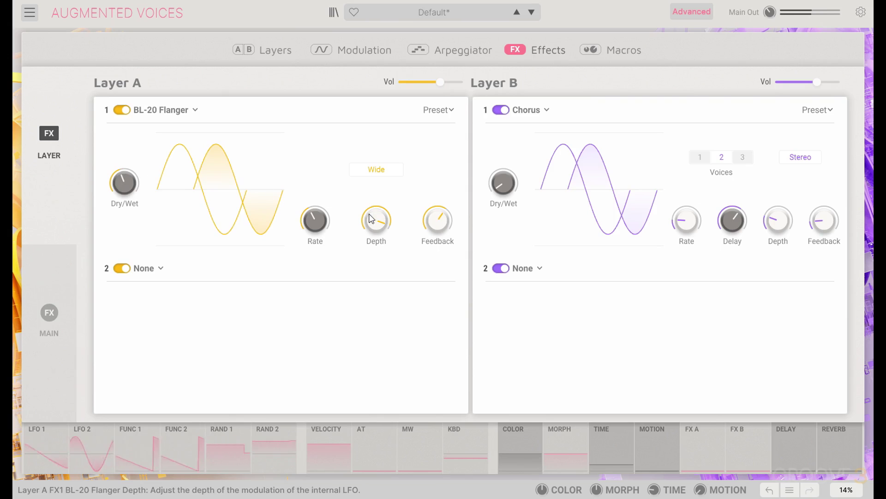
{"action": "left_click_drag", "start_coordinate": [370, 218], "coordinate": [370, 223]}
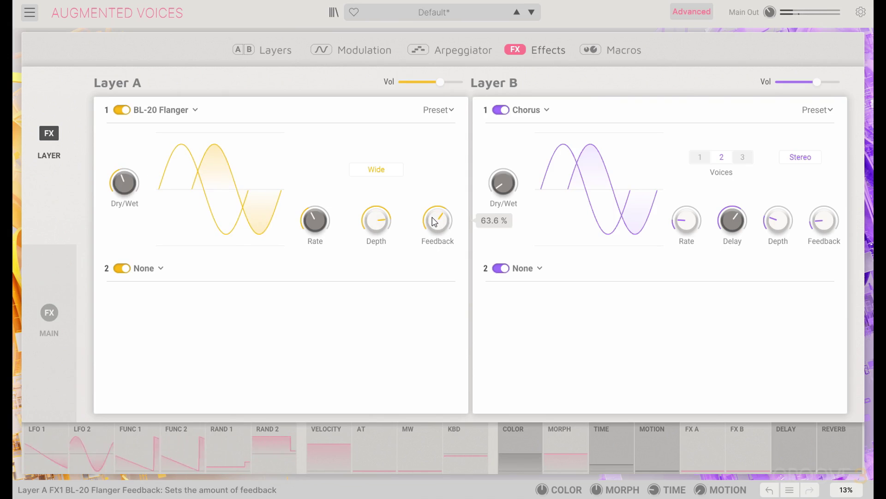
Step: Replace Layer B's Chorus with Chorus JUN-6 and lower its Dry/Wet to about 11.6 %
{"action": "left_click", "coordinate": [540, 112]}
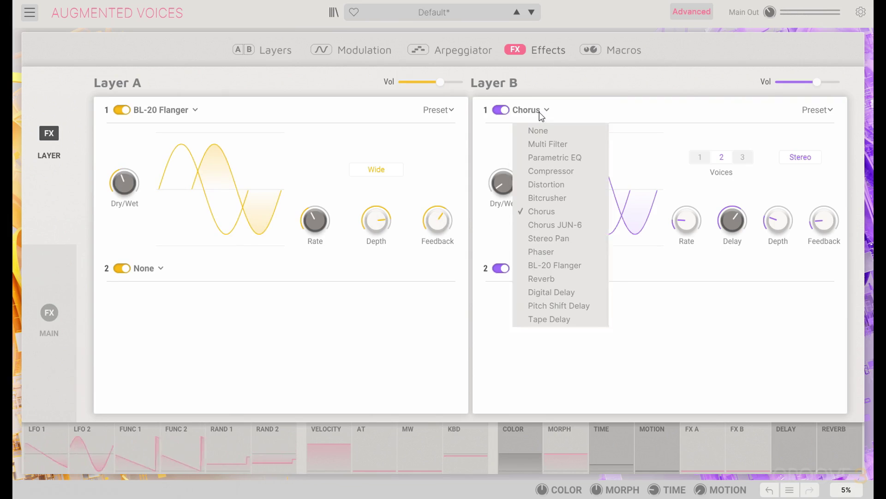
{"action": "left_click", "coordinate": [556, 224]}
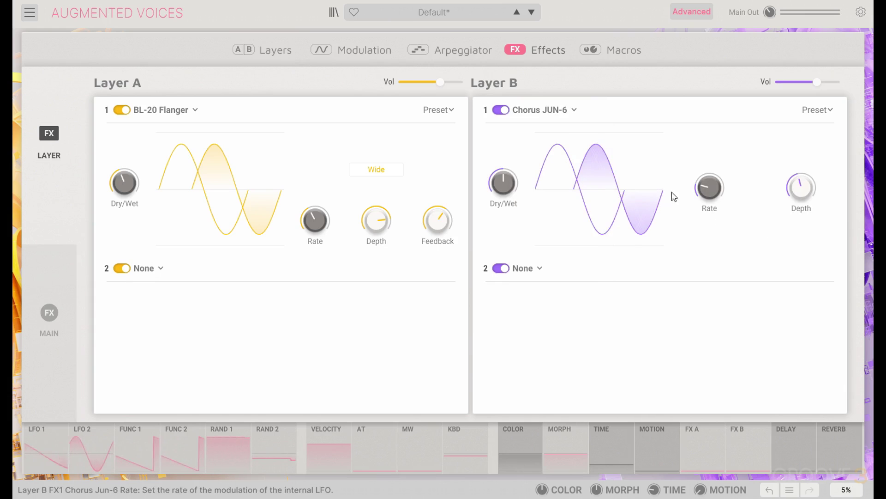
{"action": "left_click_drag", "start_coordinate": [503, 183], "coordinate": [504, 213]}
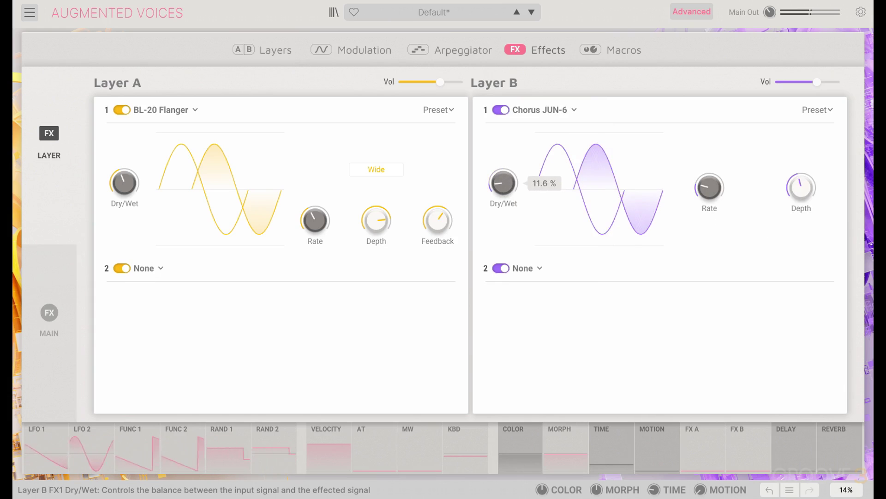
Step: Turn the Morph macro up to 1.00 in the main view and raise the Chorus JUN-6 Dry/Wet to 20.4 %
{"action": "left_click", "coordinate": [691, 11]}
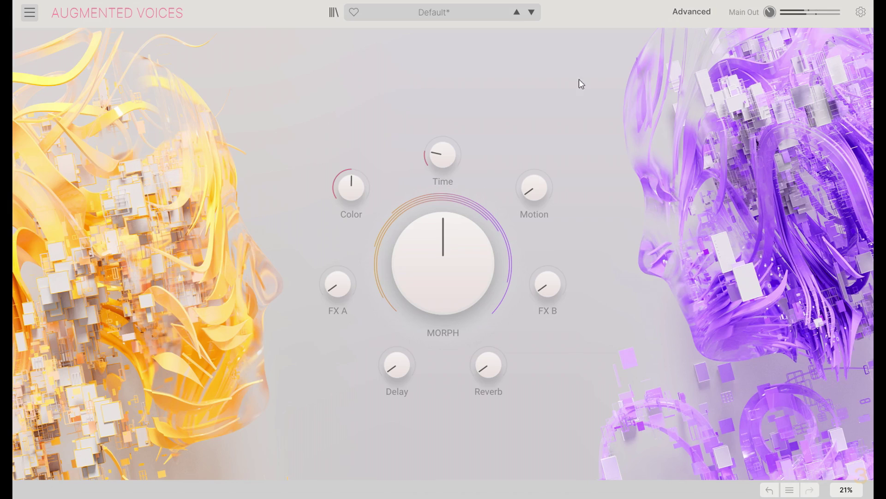
{"action": "left_click_drag", "start_coordinate": [457, 259], "coordinate": [456, 194]}
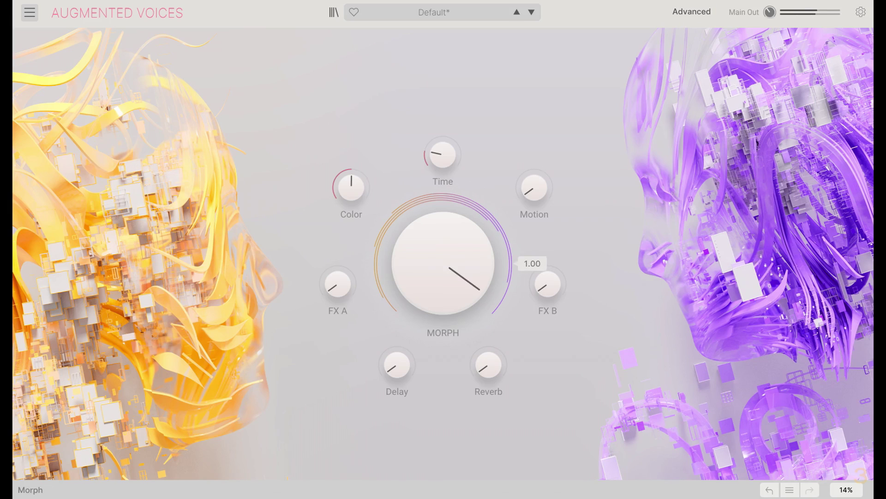
{"action": "left_click", "coordinate": [697, 15]}
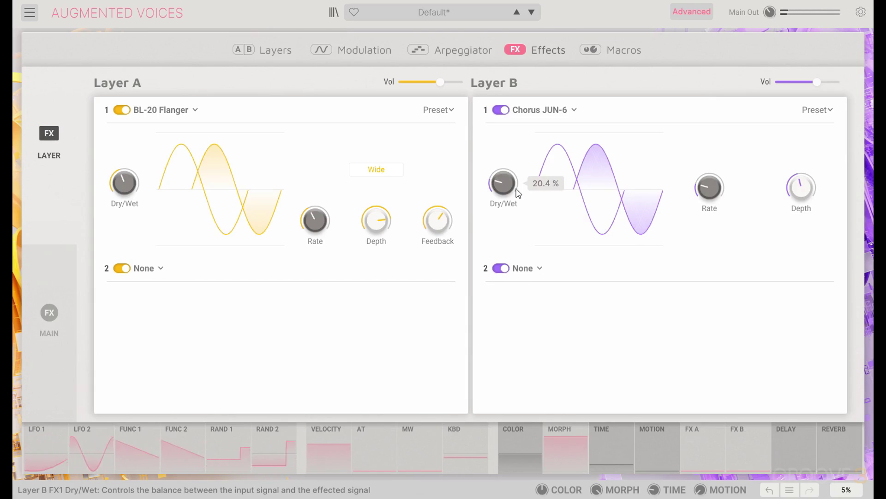
Step: Load a Phaser into Layer A's second effect slot and turn the Morph macro down towards Layer A in the main view
{"action": "left_click", "coordinate": [144, 273]}
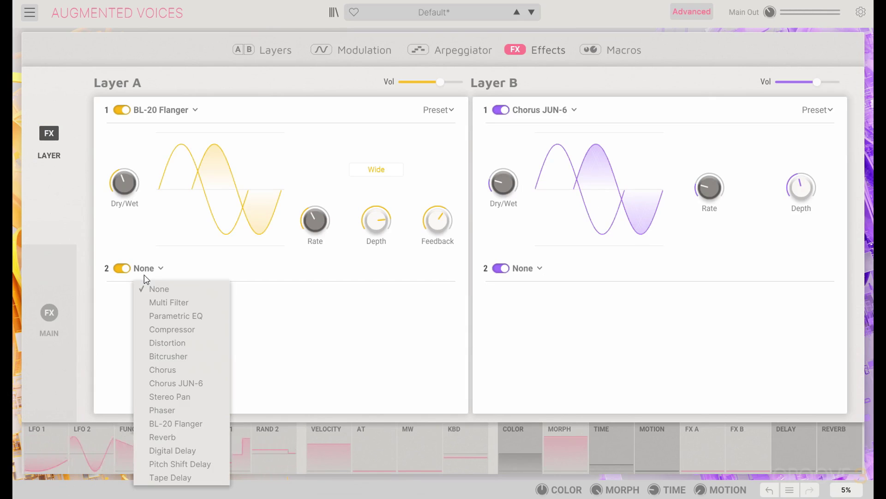
{"action": "left_click", "coordinate": [183, 410]}
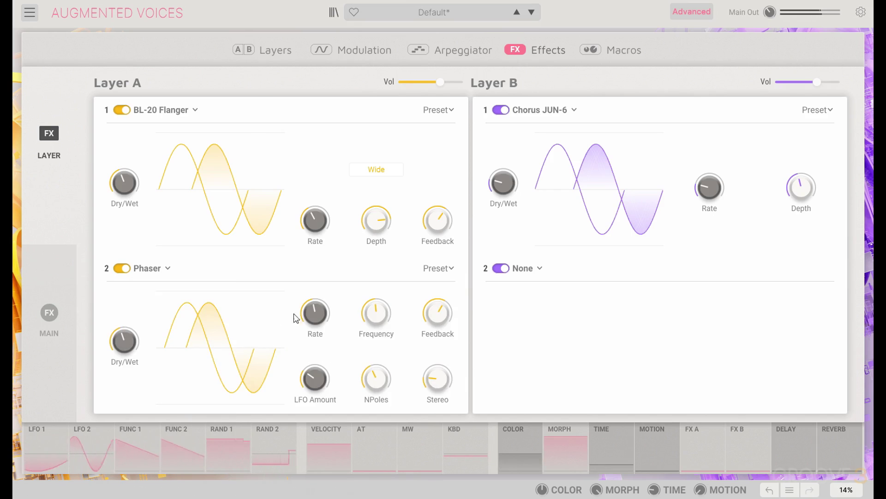
{"action": "left_click", "coordinate": [689, 12]}
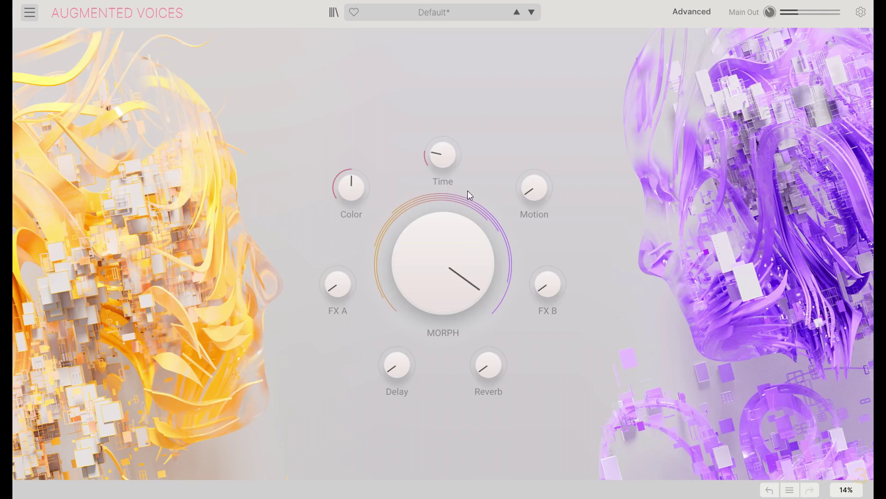
{"action": "double_click", "coordinate": [457, 252]}
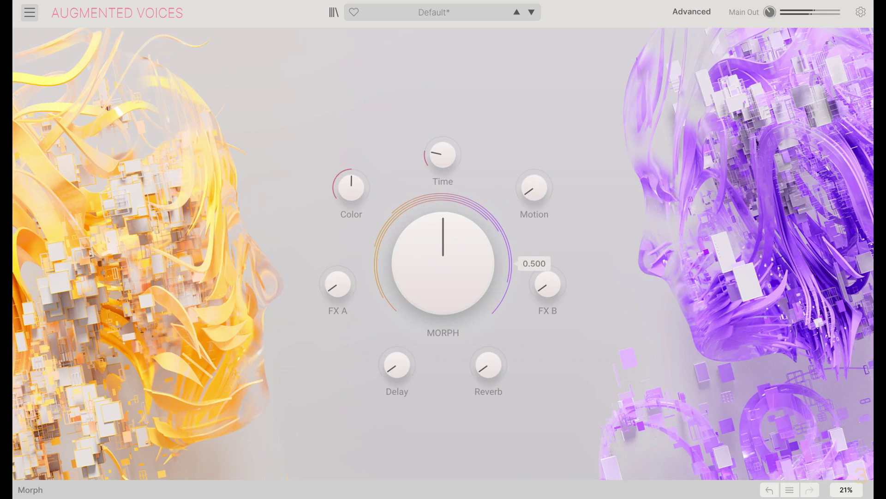
{"action": "left_click_drag", "start_coordinate": [443, 263], "coordinate": [443, 304]}
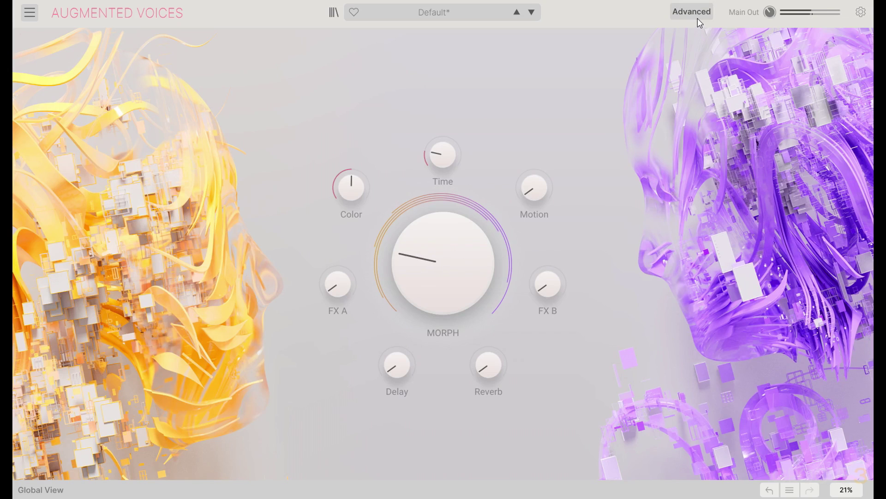
Step: Set the Coarse tuning of Sampler 1 in Layer A to 12
{"action": "left_click", "coordinate": [697, 18]}
{"action": "left_click", "coordinate": [274, 63]}
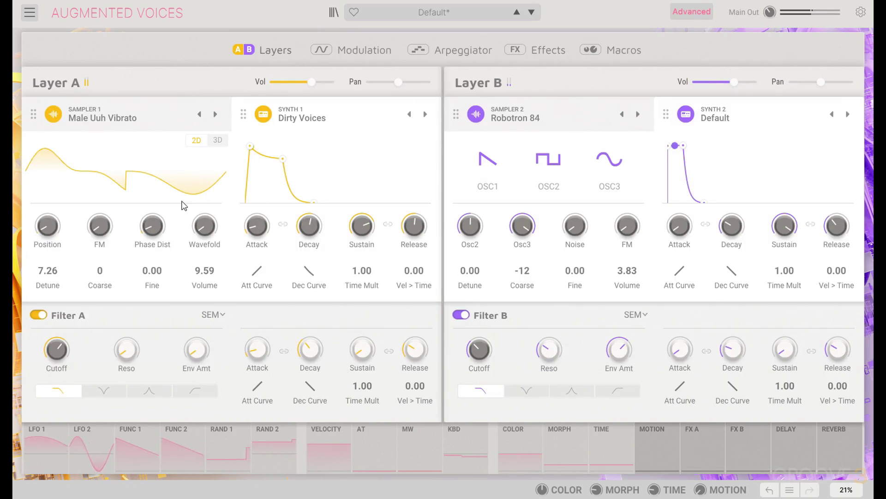
{"action": "left_click", "coordinate": [147, 122]}
{"action": "left_click_drag", "start_coordinate": [99, 272], "coordinate": [100, 254]}
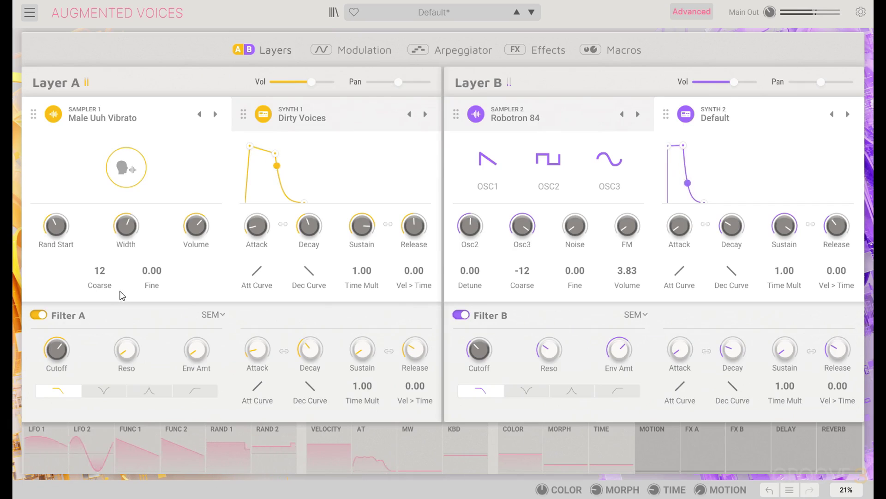
Step: Raise the Morph and Time macros to just below their midpoints in the main view
{"action": "left_click", "coordinate": [691, 12]}
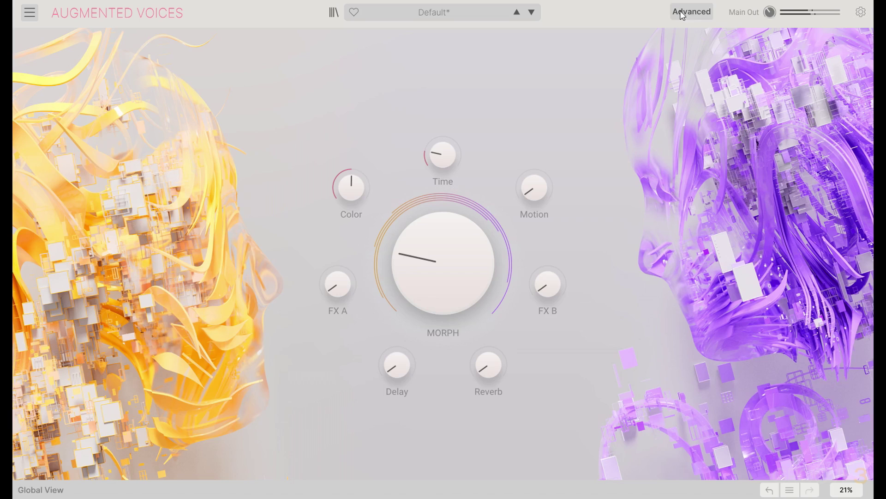
{"action": "left_click_drag", "start_coordinate": [483, 245], "coordinate": [483, 215]}
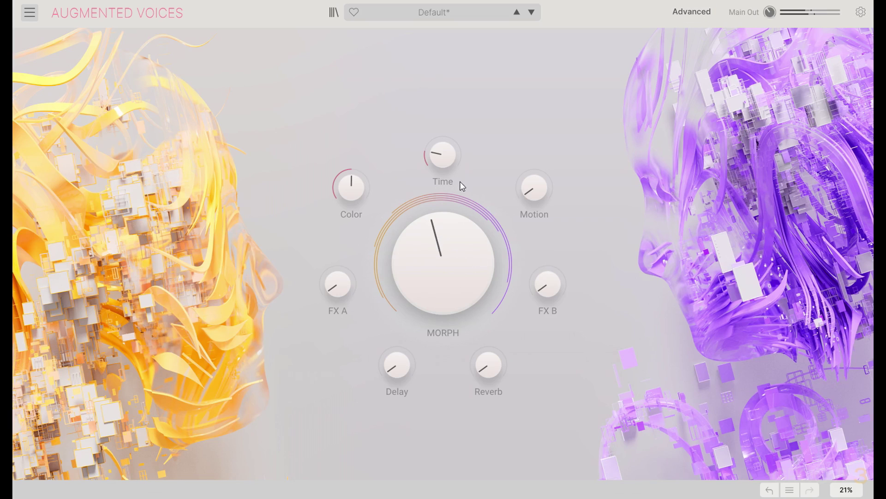
{"action": "left_click_drag", "start_coordinate": [460, 181], "coordinate": [461, 167]}
{"action": "mouse_move", "coordinate": [483, 240]}
{"action": "left_mouse_down"}
{"action": "mouse_move", "coordinate": [482, 217]}
{"action": "mouse_move", "coordinate": [483, 246]}
{"action": "left_mouse_up"}
Step: Lower Layer A's volume slightly and set the Morph macro just past its midpoint in the main view
{"action": "left_click", "coordinate": [692, 12]}
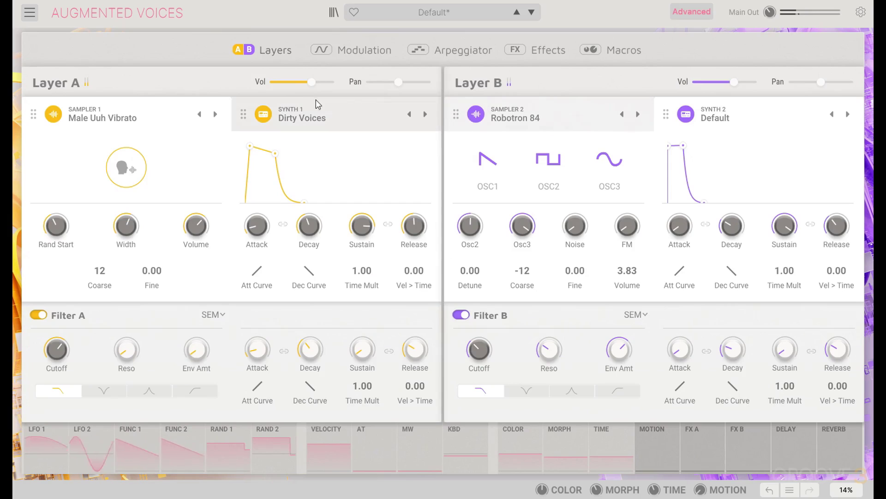
{"action": "left_click_drag", "start_coordinate": [312, 82], "coordinate": [306, 81]}
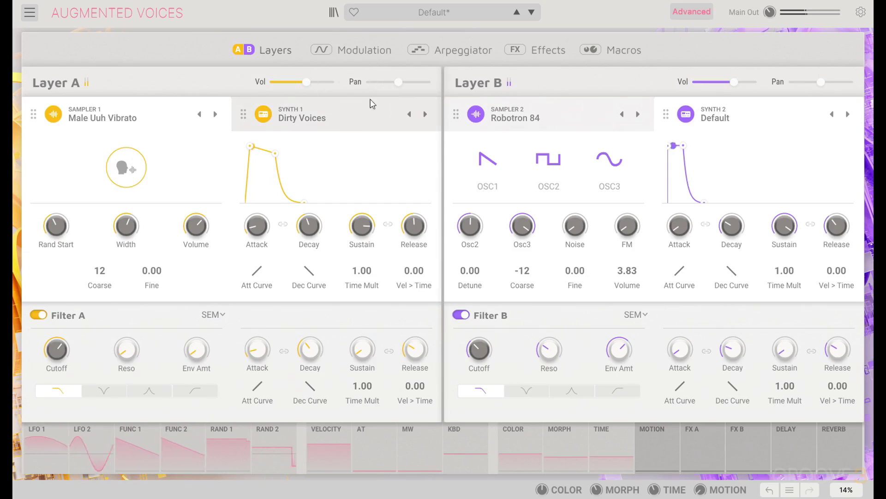
{"action": "left_click", "coordinate": [672, 12]}
{"action": "left_click_drag", "start_coordinate": [483, 258], "coordinate": [456, 272]}
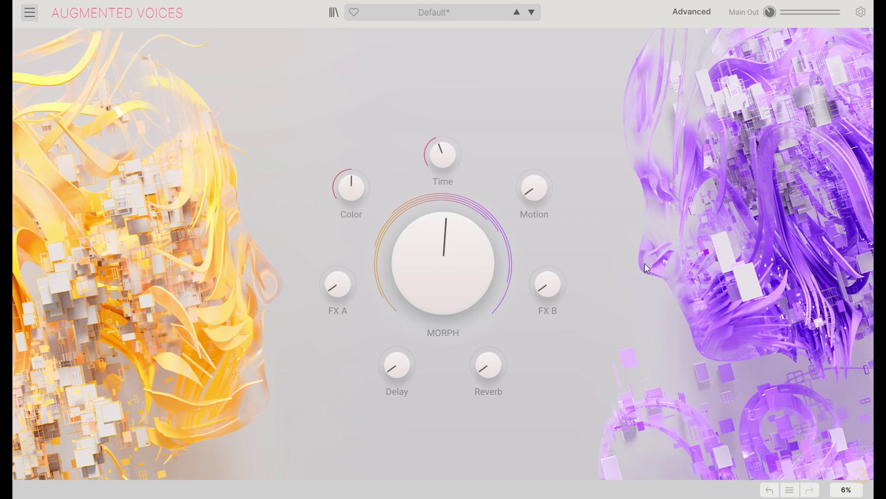
Step: Route LFO 1 to Synth 1's Phase Dist in Layer A with an amount of 0.40
{"action": "left_click", "coordinate": [692, 11]}
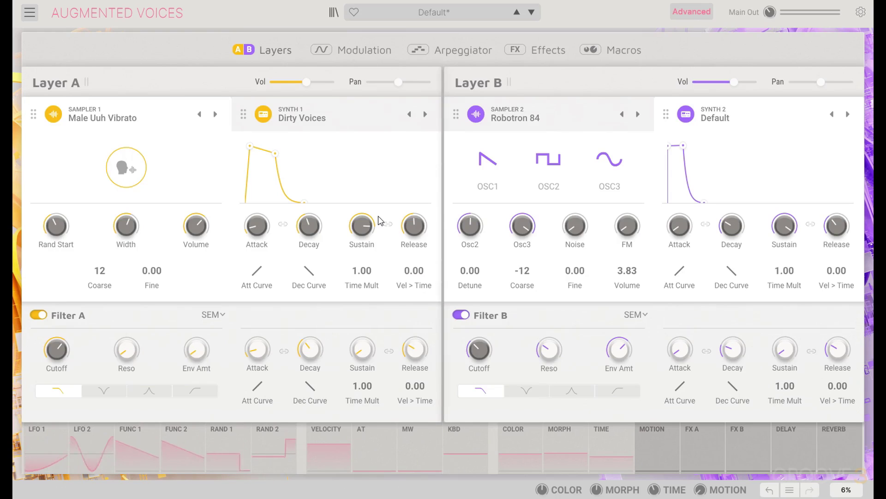
{"action": "left_click", "coordinate": [41, 444]}
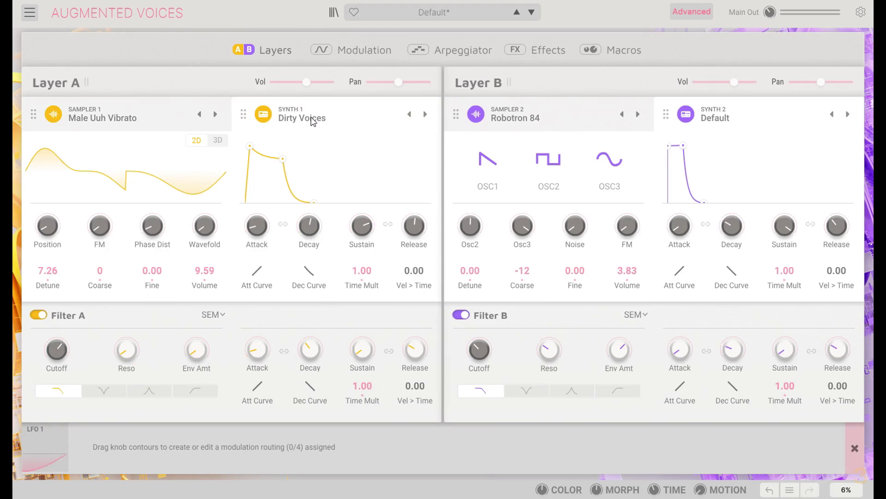
{"action": "left_click", "coordinate": [311, 121]}
{"action": "mouse_move", "coordinate": [148, 214]}
{"action": "left_mouse_down"}
{"action": "mouse_move", "coordinate": [141, 226]}
{"action": "mouse_move", "coordinate": [153, 211]}
{"action": "left_mouse_up"}
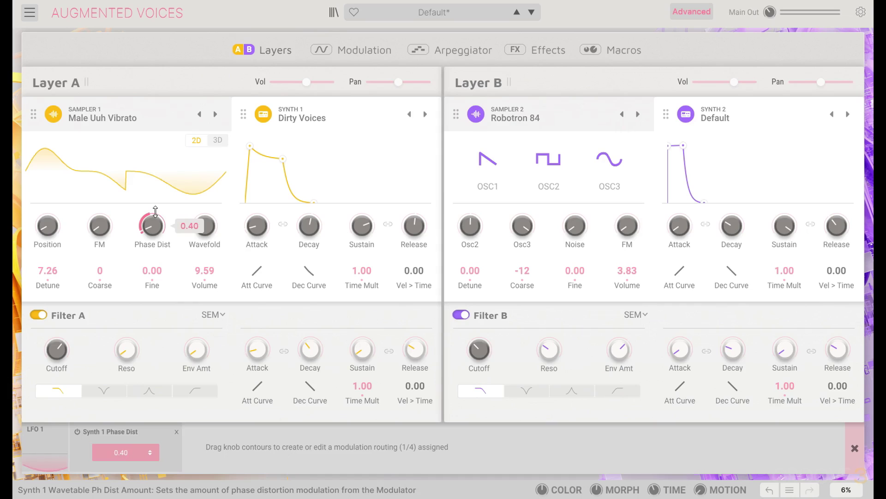
Step: Make LFO 1 unipolar, set its rate type to Sync Binary and raise its rate
{"action": "left_click", "coordinate": [371, 41]}
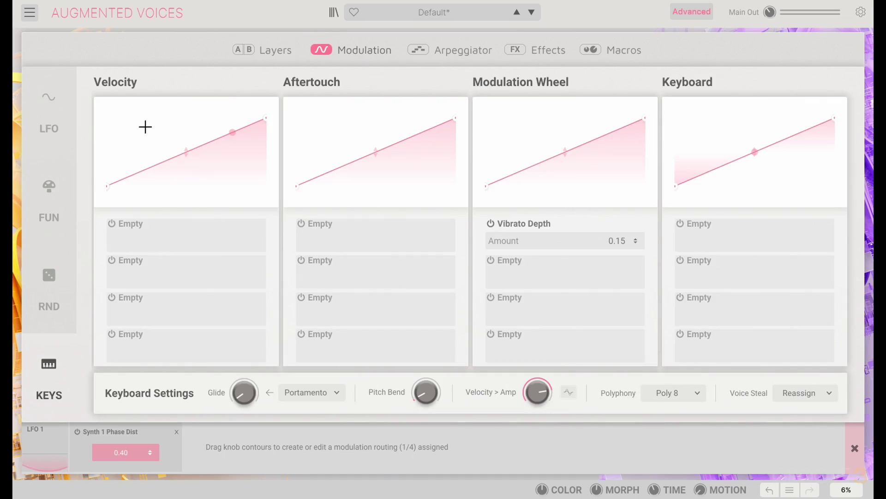
{"action": "left_click", "coordinate": [71, 131]}
{"action": "left_click", "coordinate": [138, 241]}
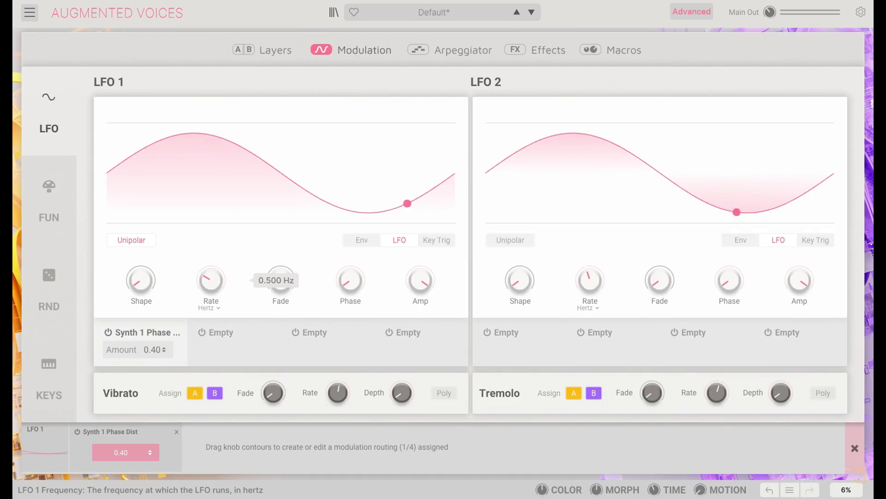
{"action": "left_click_drag", "start_coordinate": [210, 280], "coordinate": [210, 265]}
{"action": "left_click", "coordinate": [211, 307]}
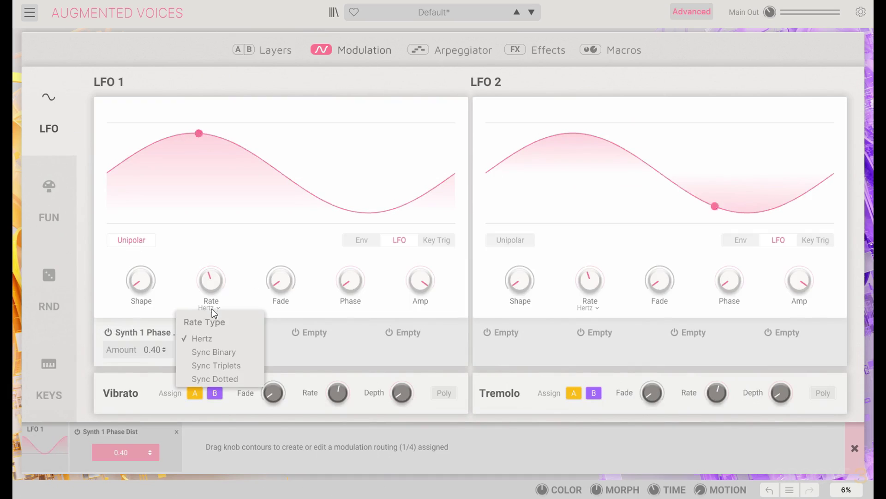
{"action": "left_click", "coordinate": [225, 349]}
{"action": "left_click_drag", "start_coordinate": [211, 280], "coordinate": [211, 258]}
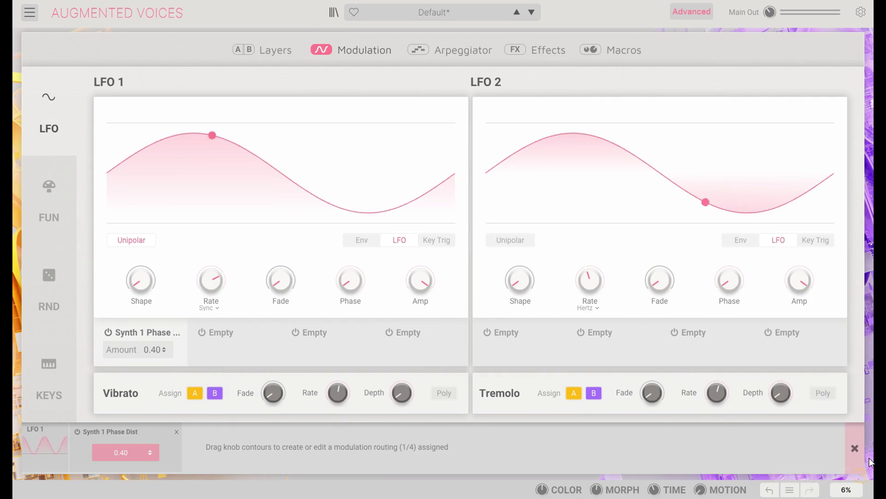
{"action": "left_click", "coordinate": [855, 450]}
Step: Turn LFO 1's Amp down to minimum and assign the Motion macro to it with an amount of 1.00
{"action": "left_click", "coordinate": [650, 441]}
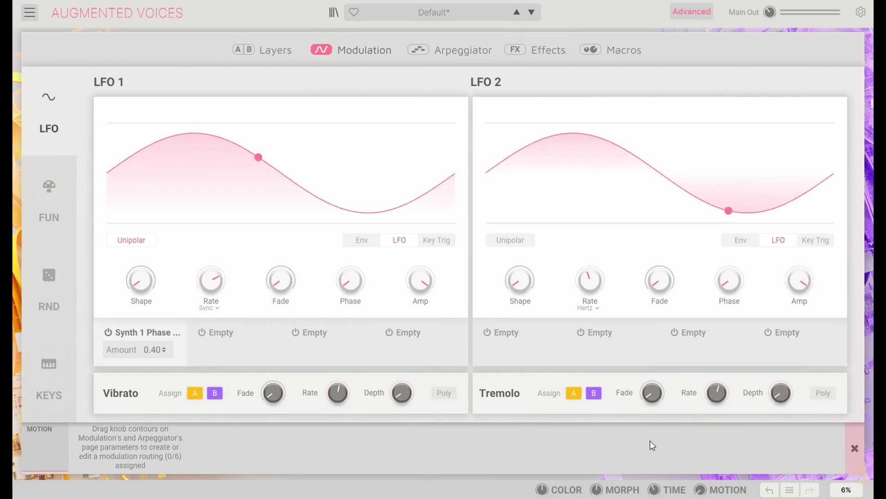
{"action": "left_click_drag", "start_coordinate": [420, 280], "coordinate": [420, 337]}
{"action": "left_click_drag", "start_coordinate": [432, 267], "coordinate": [431, 266]}
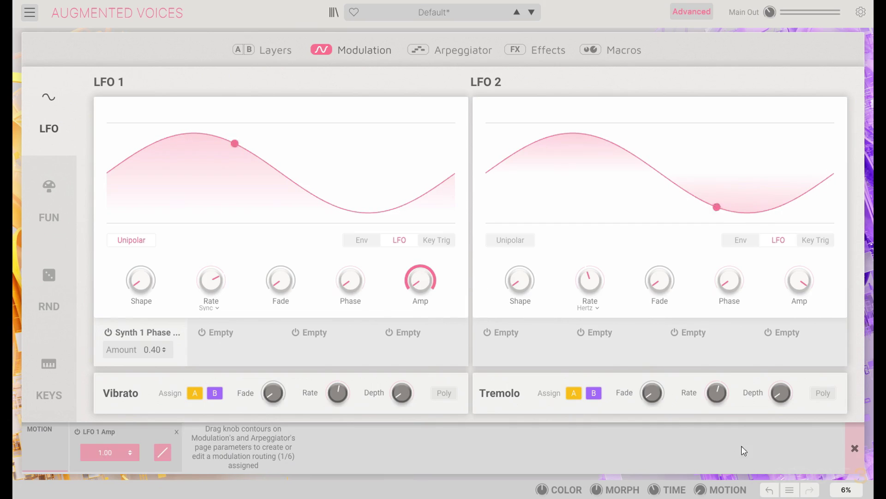
{"action": "left_click", "coordinate": [848, 462]}
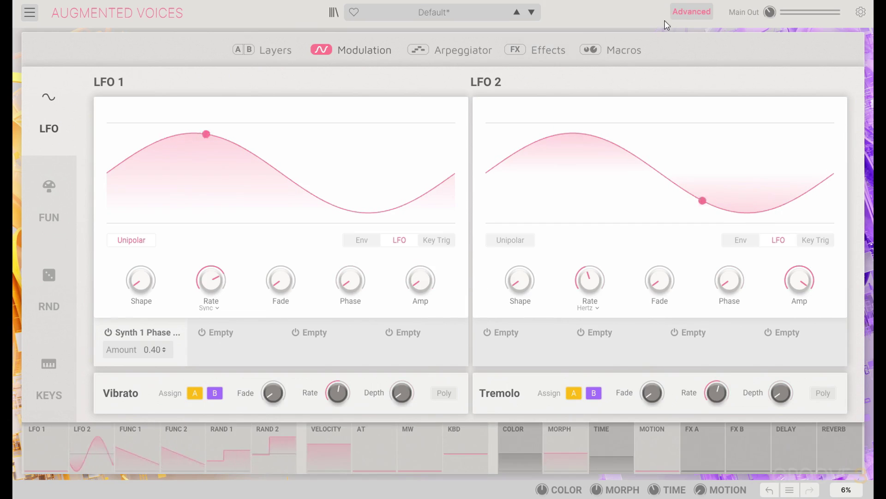
Step: Sweep the Motion macro up and down in the main view and leave it slightly above minimum
{"action": "left_click", "coordinate": [683, 15]}
{"action": "mouse_move", "coordinate": [539, 196]}
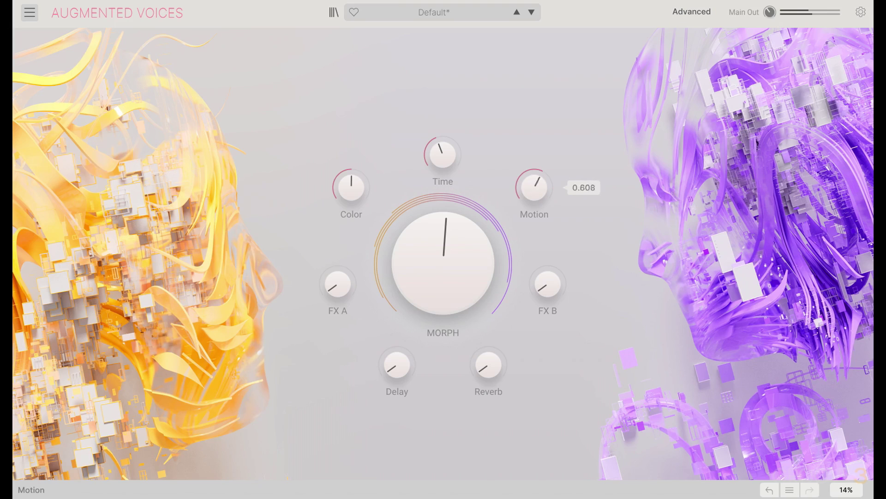
{"action": "left_click_drag", "start_coordinate": [534, 187], "coordinate": [534, 245]}
{"action": "left_click_drag", "start_coordinate": [536, 192], "coordinate": [536, 274]}
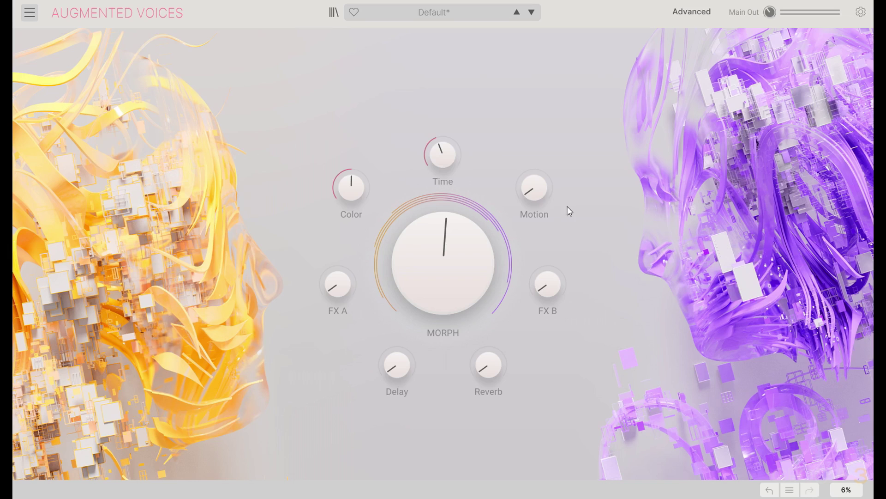
{"action": "mouse_move", "coordinate": [535, 187]}
{"action": "left_mouse_down"}
{"action": "mouse_move", "coordinate": [534, 165]}
{"action": "mouse_move", "coordinate": [534, 189]}
{"action": "left_mouse_up"}
Step: Lower the Color macro to 0.312 and the Time macro to roughly a third in the main view
{"action": "left_click_drag", "start_coordinate": [435, 148], "coordinate": [435, 134]}
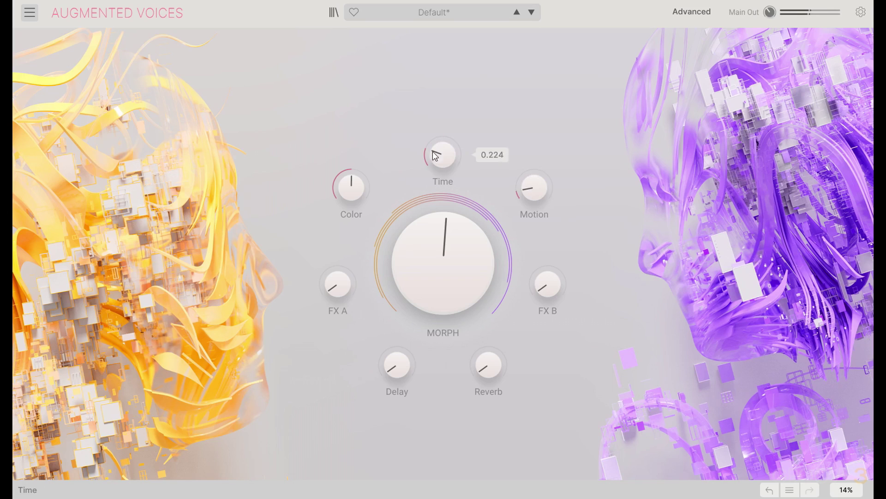
{"action": "left_click_drag", "start_coordinate": [358, 174], "coordinate": [358, 162]}
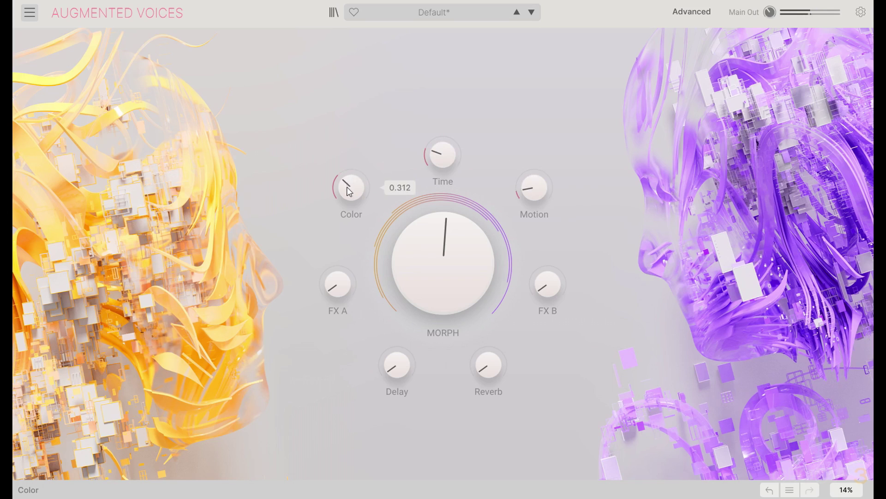
{"action": "mouse_move", "coordinate": [445, 167]}
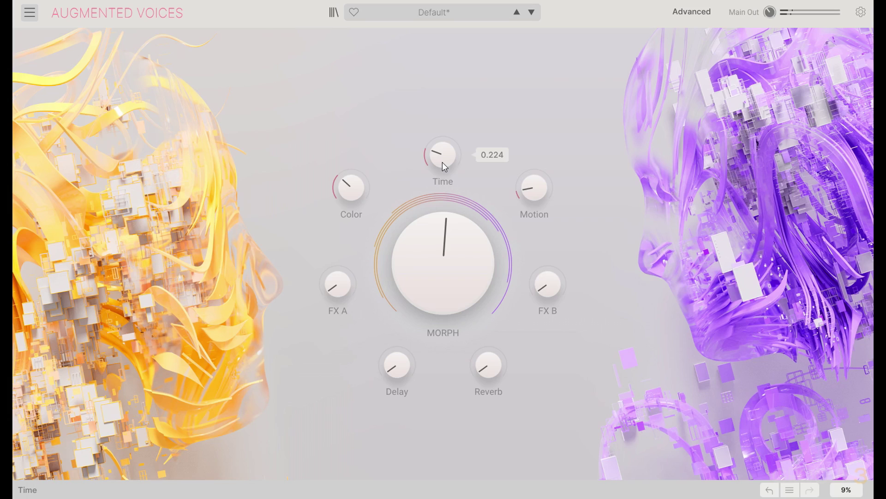
{"action": "left_click_drag", "start_coordinate": [442, 162], "coordinate": [442, 140]}
Step: Examine the layer settings and the parameters assigned to the sound macros in the advanced view
{"action": "left_click", "coordinate": [709, 13]}
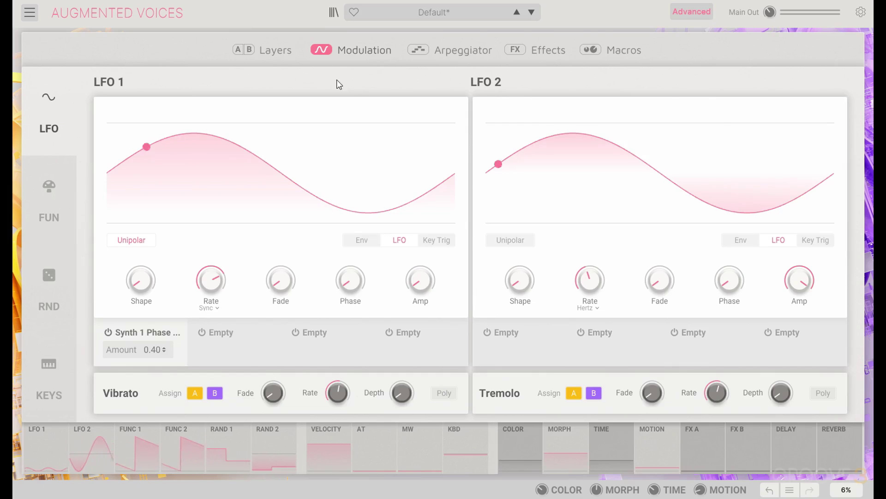
{"action": "left_click", "coordinate": [265, 50]}
{"action": "mouse_move", "coordinate": [471, 224]}
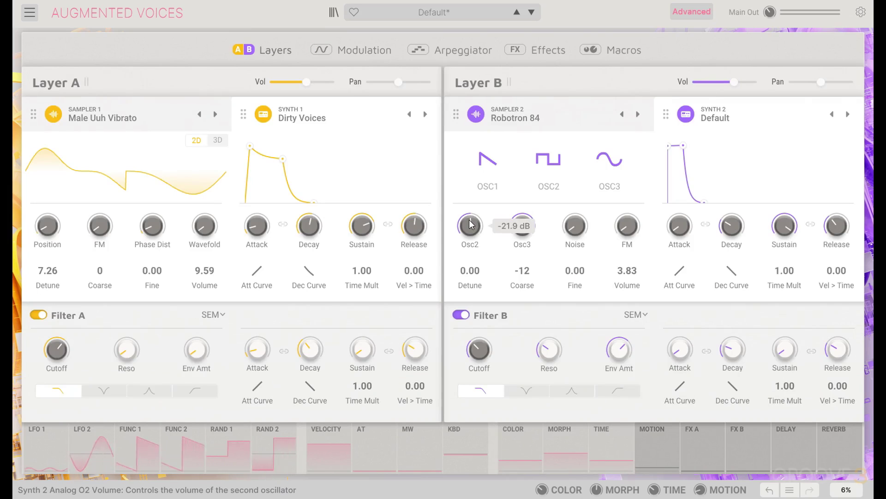
{"action": "left_click", "coordinate": [631, 52]}
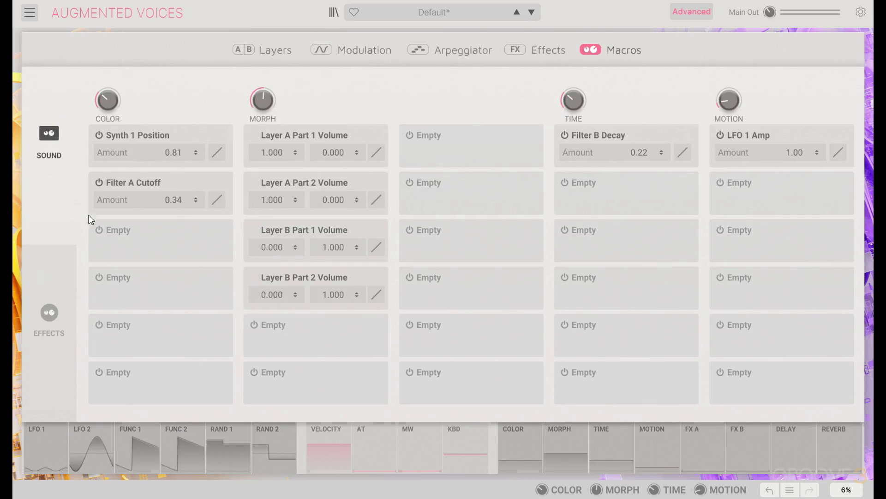
{"action": "left_click", "coordinate": [51, 247]}
{"action": "left_click", "coordinate": [54, 212]}
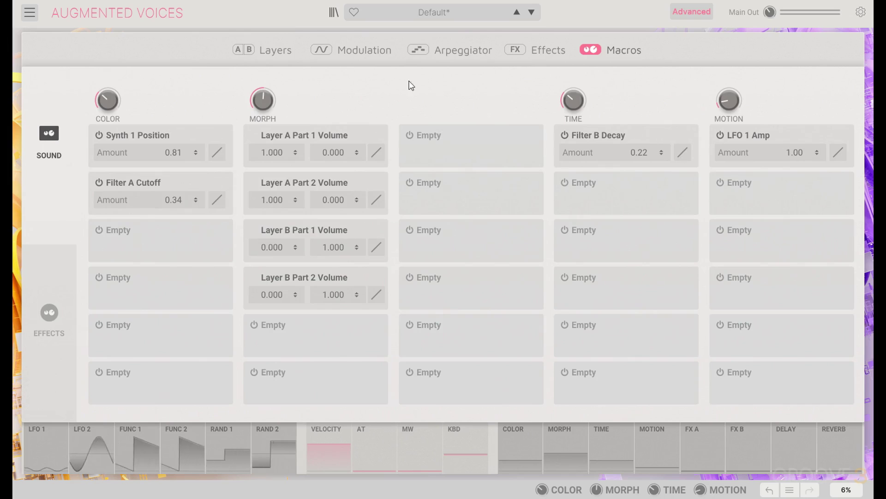
Step: Set the keyboard Glide to 233 ms and the polyphony to Mono
{"action": "left_click", "coordinate": [365, 52]}
{"action": "left_click", "coordinate": [48, 370]}
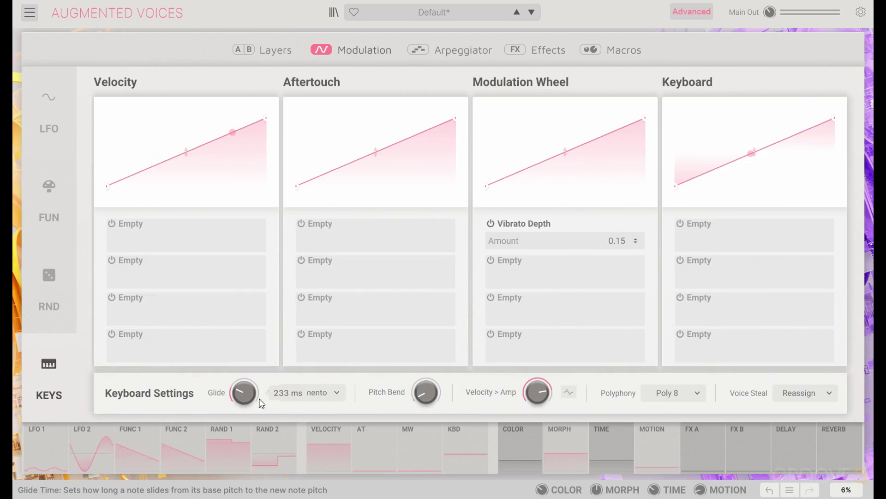
{"action": "left_click", "coordinate": [698, 393]}
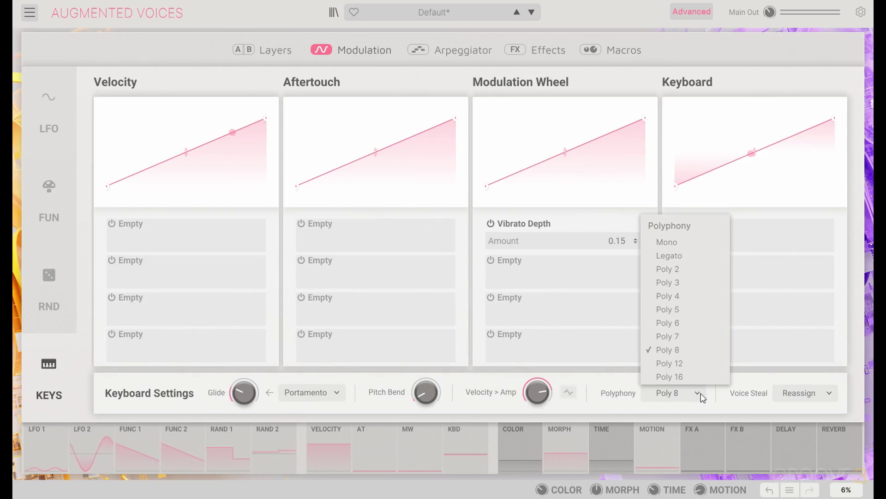
{"action": "left_click", "coordinate": [686, 247]}
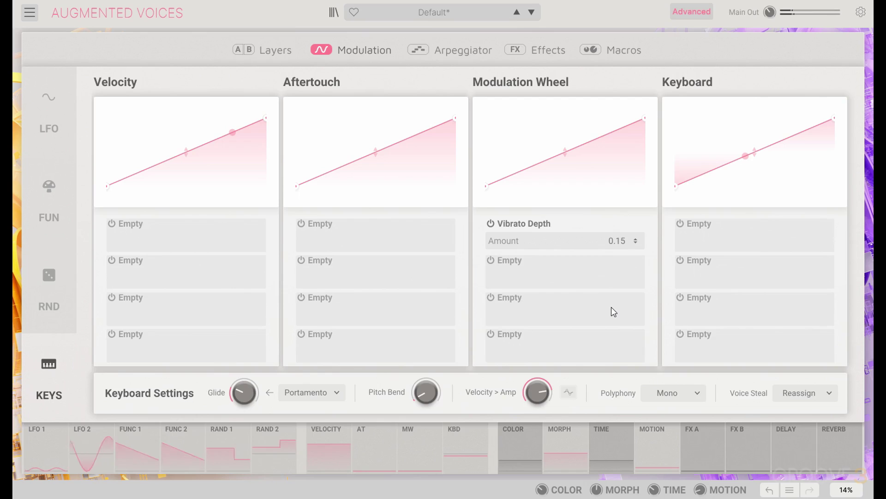
Step: Set the keyboard polyphony to Poly 6 and switch the arpeggiator off
{"action": "left_click", "coordinate": [674, 397]}
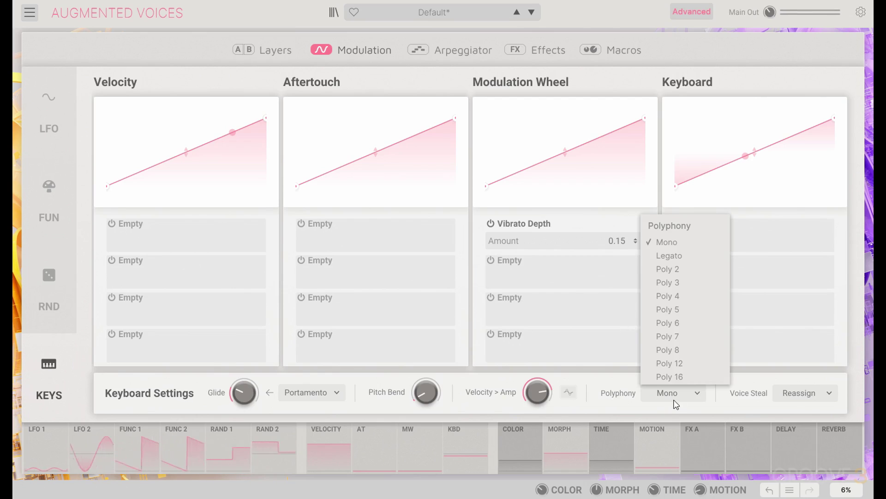
{"action": "left_click", "coordinate": [683, 322]}
{"action": "left_click", "coordinate": [457, 56]}
{"action": "left_click", "coordinate": [40, 82]}
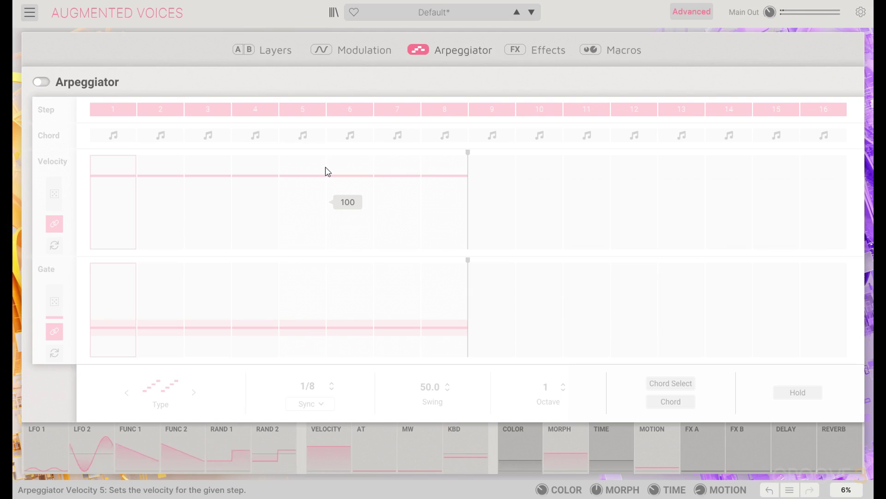
Step: Raise the Color macro to about three quarters and adjust the Motion macro in the main view
{"action": "left_click", "coordinate": [276, 50]}
{"action": "left_click", "coordinate": [687, 16]}
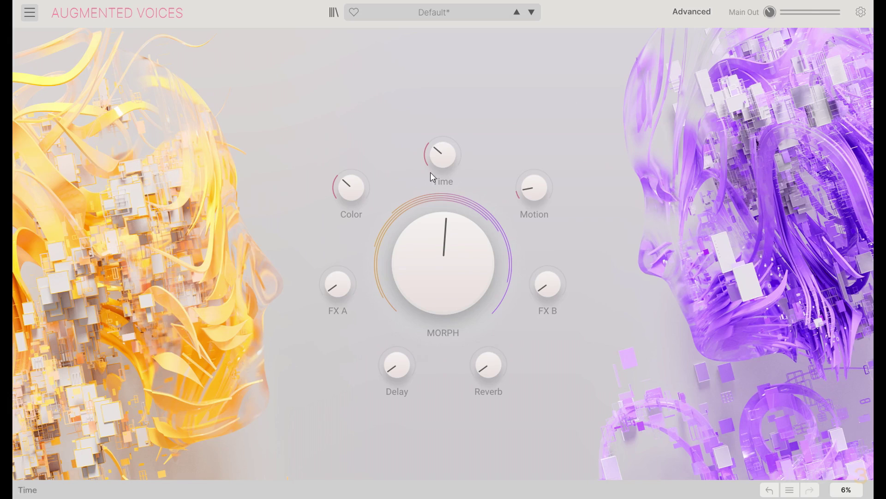
{"action": "left_click_drag", "start_coordinate": [358, 193], "coordinate": [392, 195]}
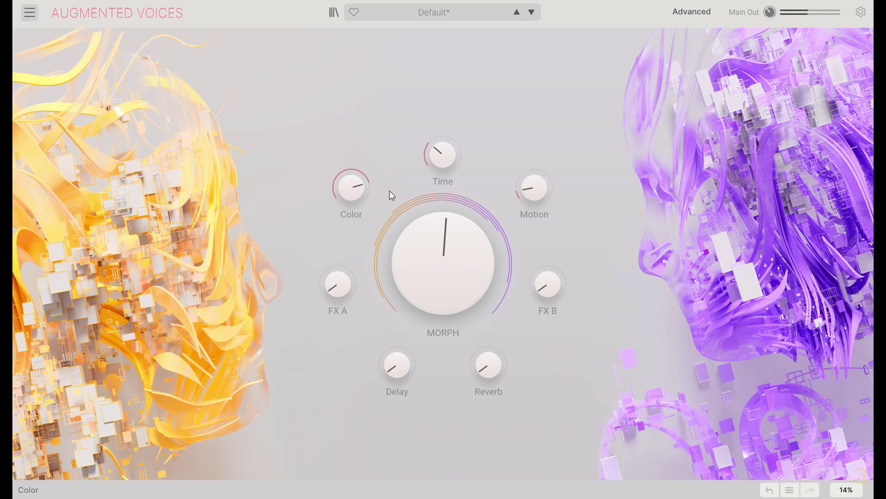
{"action": "left_click_drag", "start_coordinate": [534, 188], "coordinate": [534, 166]}
{"action": "left_click", "coordinate": [698, 13]}
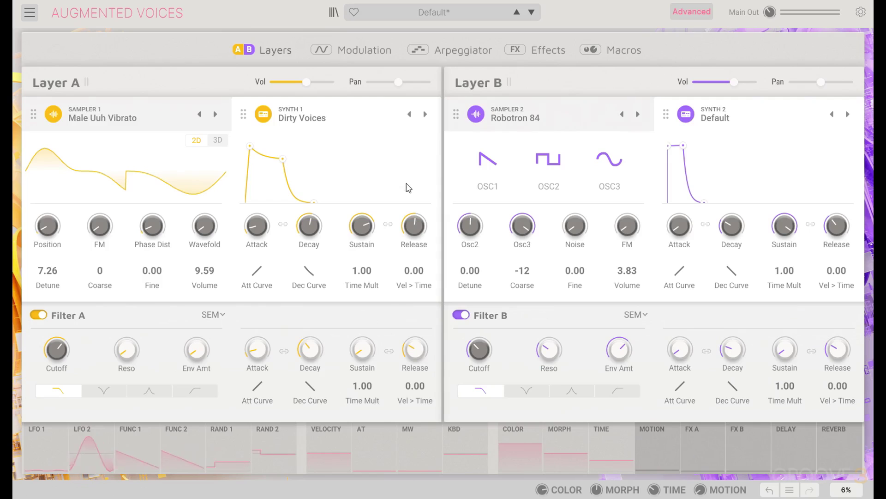